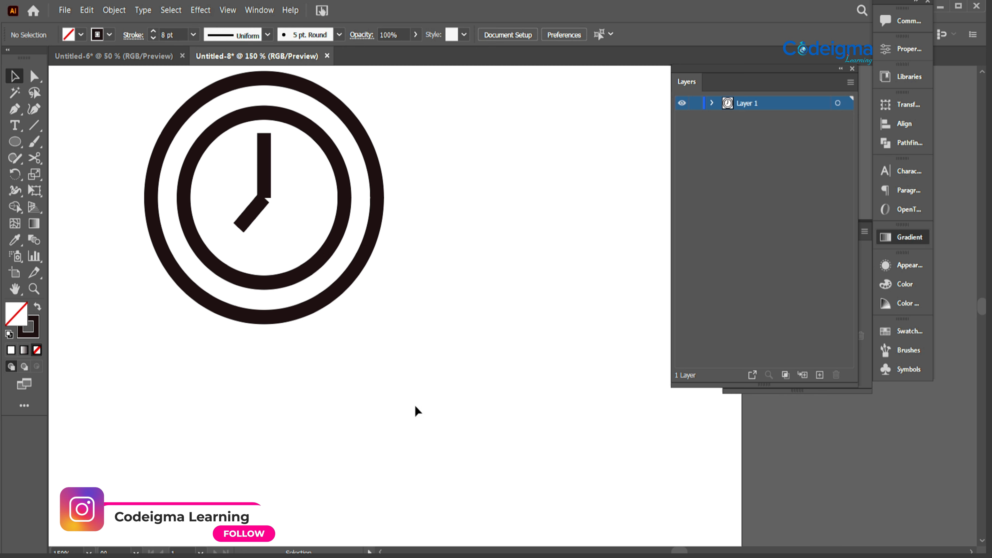
# Step: Give the short hour hand of the clock a round stroke cap
pyautogui.moveTo(415, 406); pyautogui.dragTo(469, 479)
pyautogui.click(311, 250)
pyautogui.click(317, 263)
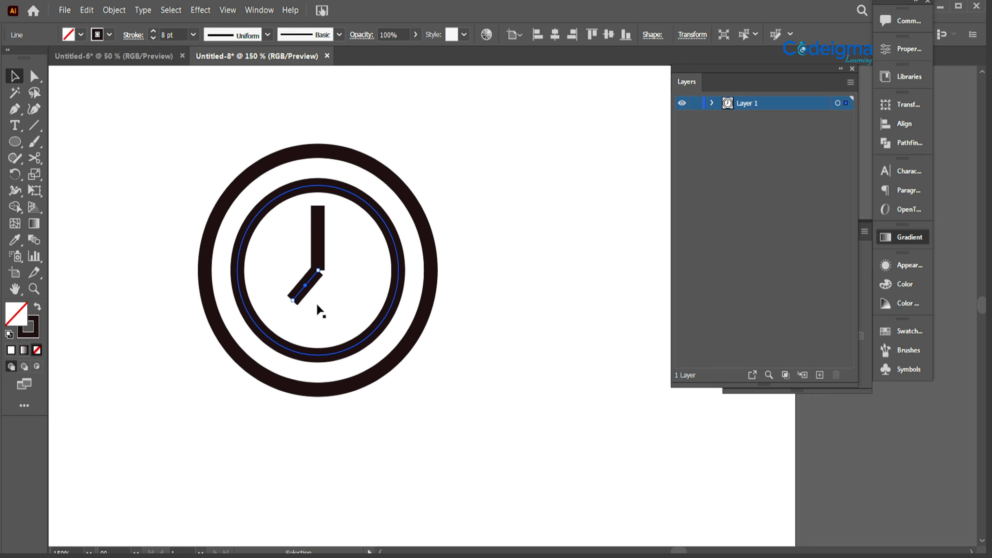
pyautogui.moveTo(319, 271); pyautogui.dragTo(323, 265)
pyautogui.click(133, 35)
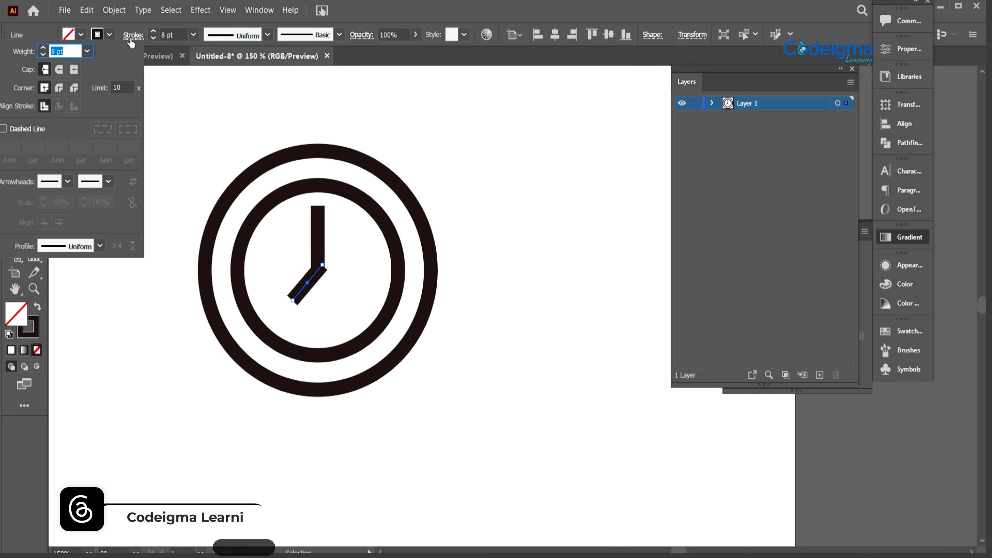
pyautogui.click(61, 71)
pyautogui.click(326, 251)
pyautogui.click(409, 340)
pyautogui.click(449, 351)
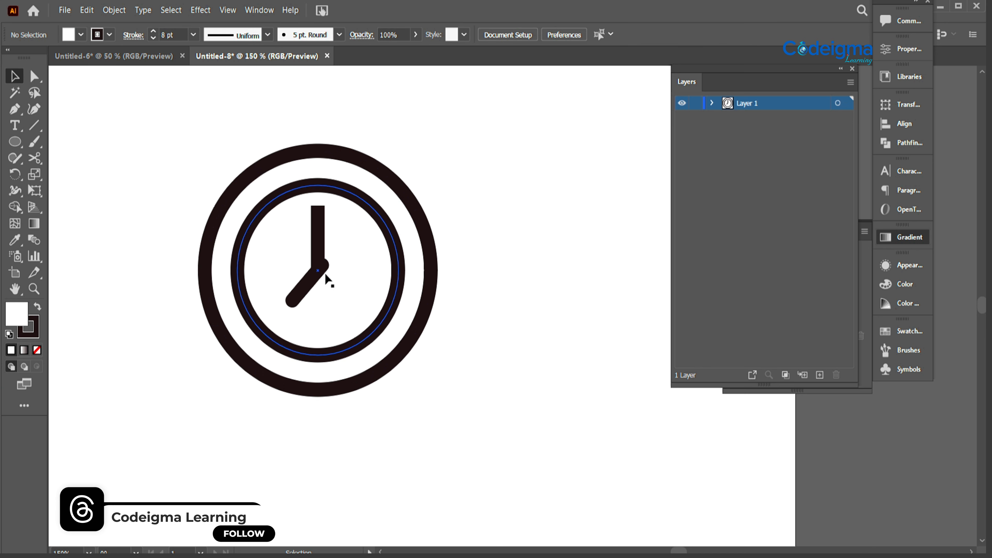
# Step: Apply the same round stroke cap to the vertical minute hand
pyautogui.moveTo(321, 269); pyautogui.dragTo(321, 270)
pyautogui.click(309, 270)
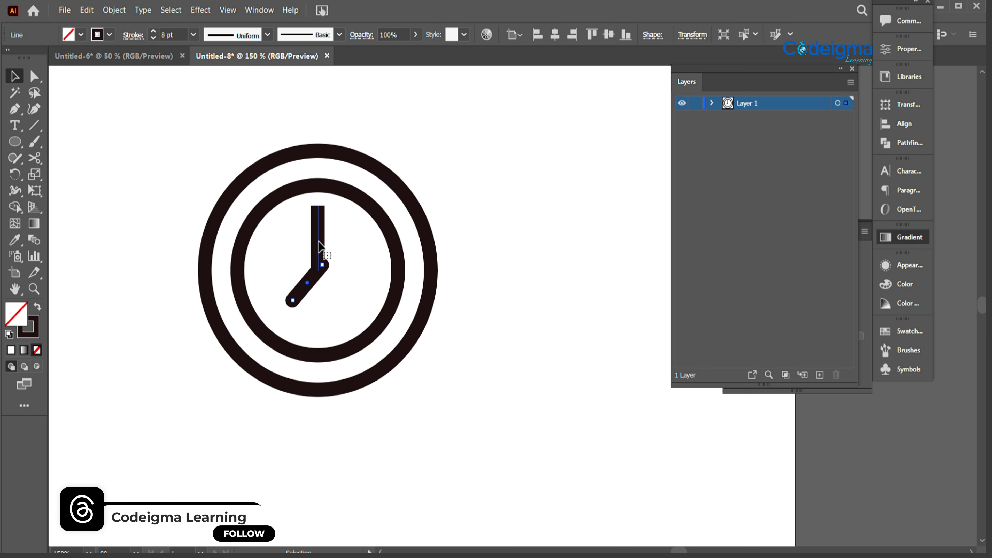
pyautogui.click(133, 35)
pyautogui.click(60, 70)
pyautogui.click(474, 355)
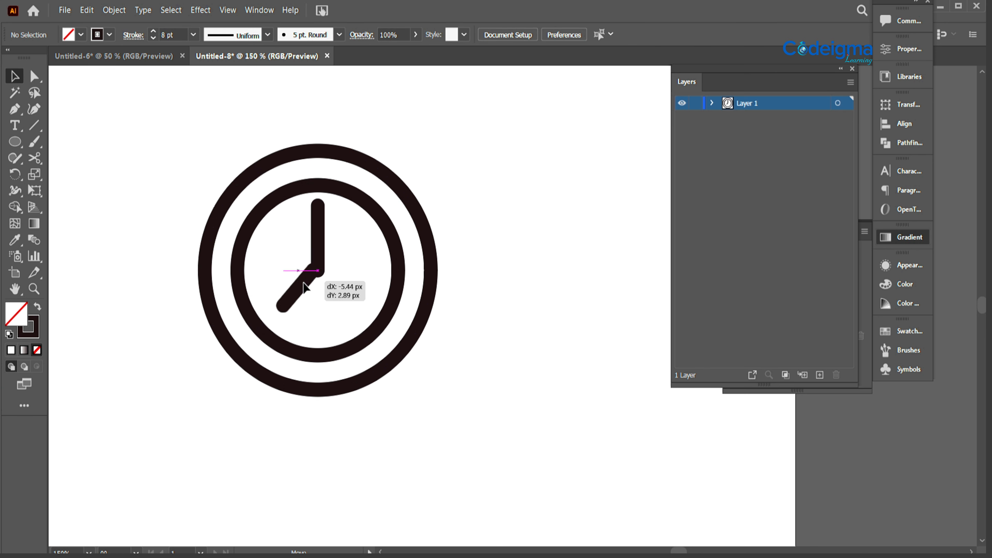
# Step: Move the hour hand so its upper end meets the lower end of the minute hand
pyautogui.moveTo(304, 287); pyautogui.dragTo(303, 287)
pyautogui.hotkey('ctrl', '=')
pyautogui.hotkey('ctrl', '=')
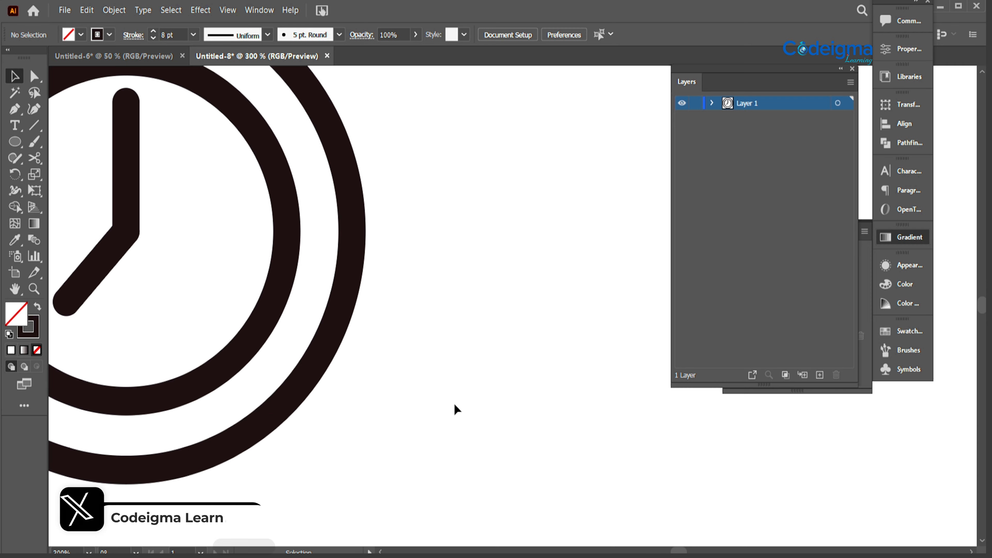
pyautogui.moveTo(297, 332); pyautogui.dragTo(552, 436)
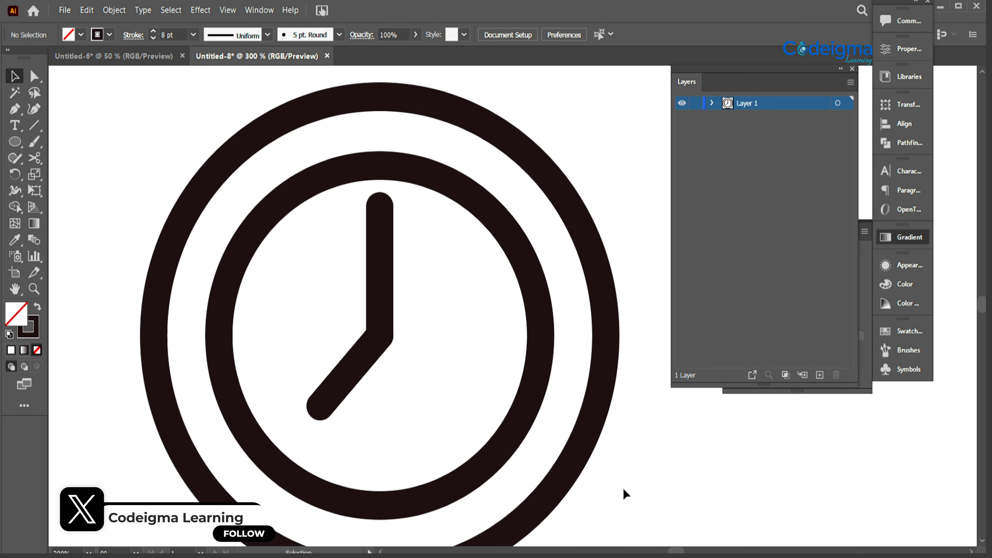
pyautogui.hotkey('ctrl', '-')
pyautogui.hotkey('ctrl', '-')
# Step: Group the hour and minute hands and shift the group slightly downward inside the inner circle
pyautogui.moveTo(420, 282); pyautogui.dragTo(448, 323)
pyautogui.hotkey('ctrl', 'z')
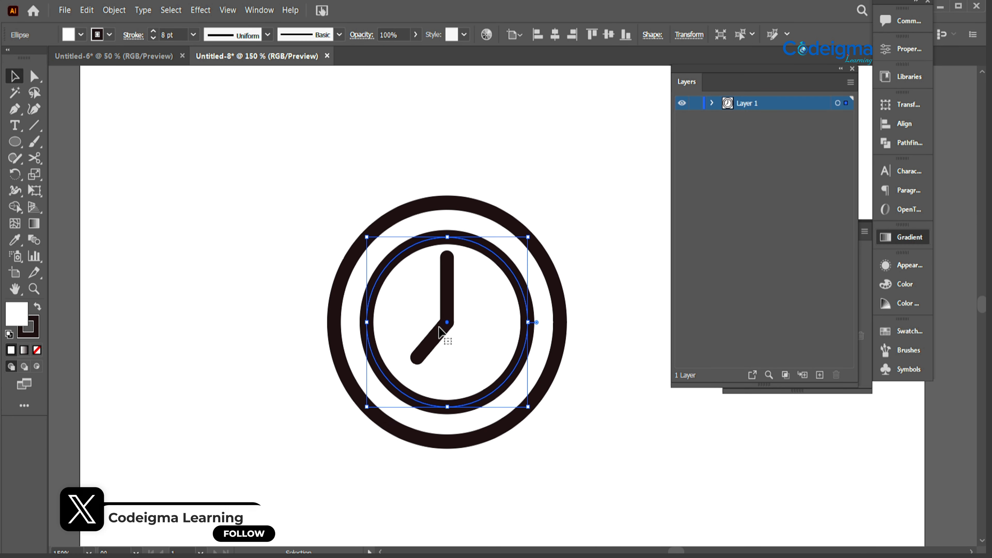
pyautogui.keyDown('shift'); pyautogui.click(440, 328); pyautogui.keyUp('shift')
pyautogui.keyDown('shift'); pyautogui.click(448, 296); pyautogui.keyUp('shift')
pyautogui.click(477, 354)
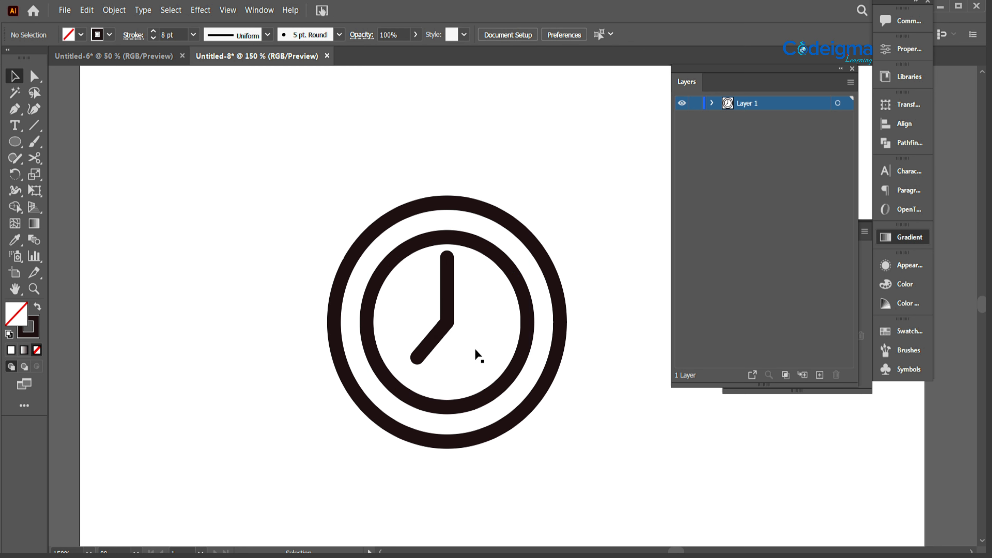
pyautogui.click(443, 334)
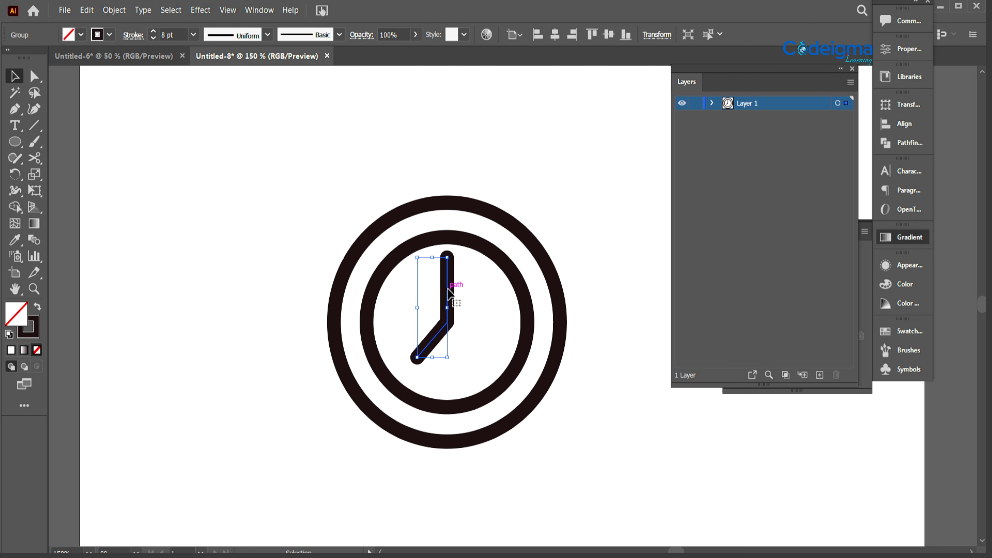
pyautogui.moveTo(452, 288); pyautogui.dragTo(449, 305)
pyautogui.click(614, 441)
# Step: Draw a small upright rectangle beside the clock and set its stroke weight to 1 pt
pyautogui.hotkey('ctrl', '1')
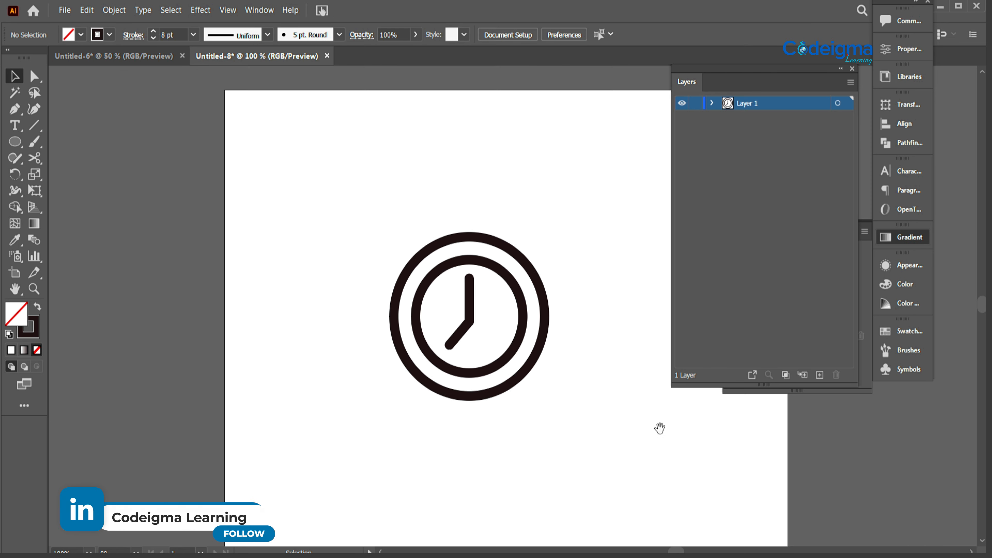
pyautogui.moveTo(503, 443); pyautogui.dragTo(427, 427)
pyautogui.moveTo(13, 145); pyautogui.dragTo(46, 141)
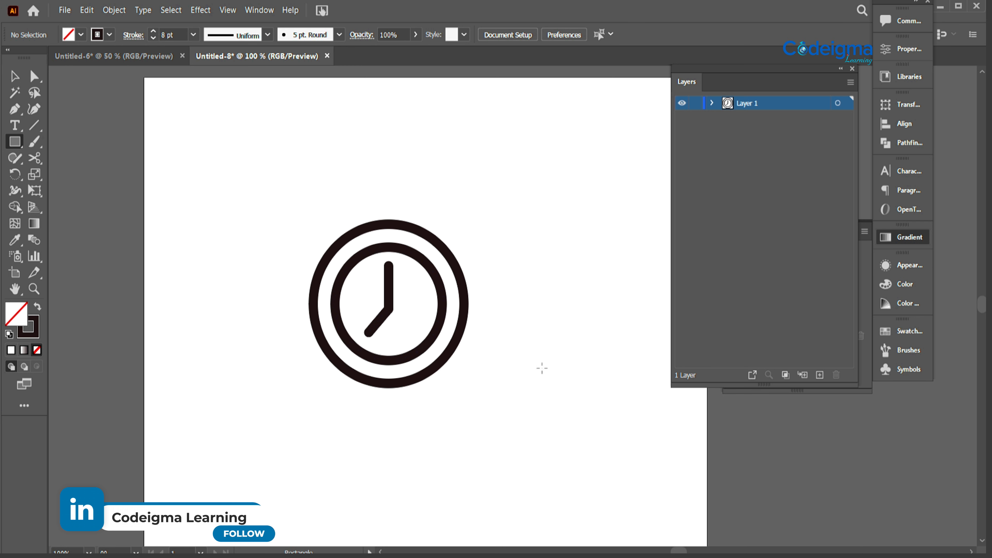
pyautogui.moveTo(505, 298); pyautogui.dragTo(547, 371)
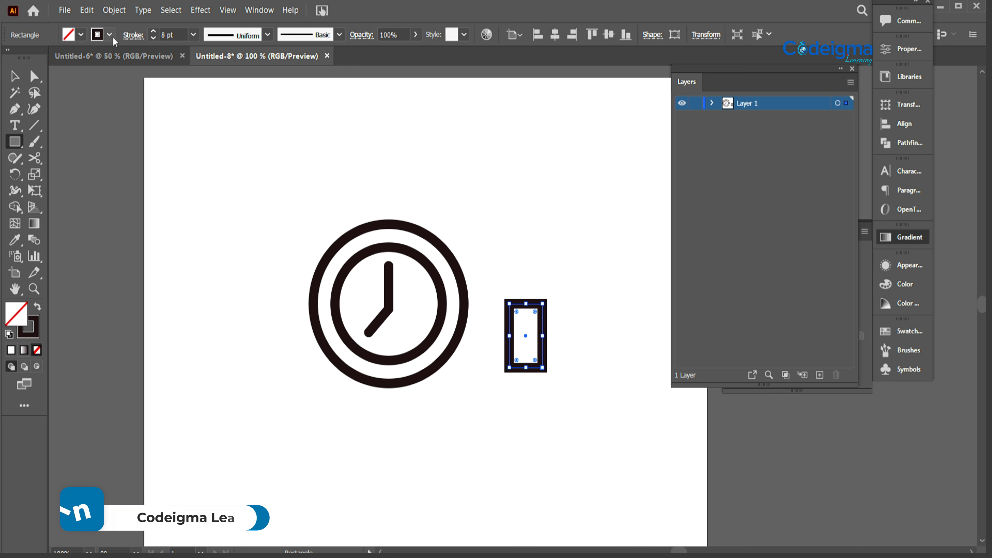
pyautogui.click(193, 35)
pyautogui.click(211, 95)
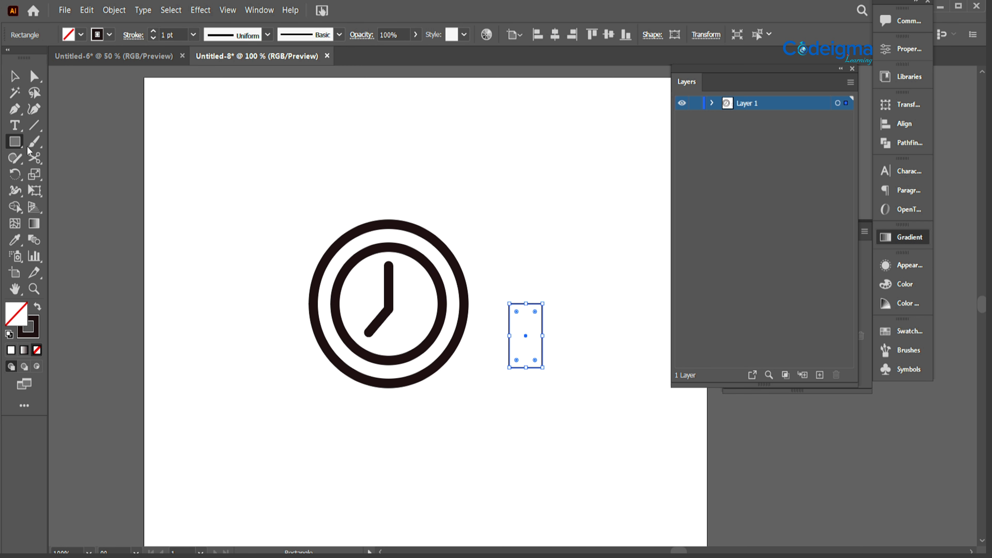
# Step: Shift the rectangle's lower-left corner point 5 px inward to slant that side
pyautogui.click(34, 76)
pyautogui.click(509, 368)
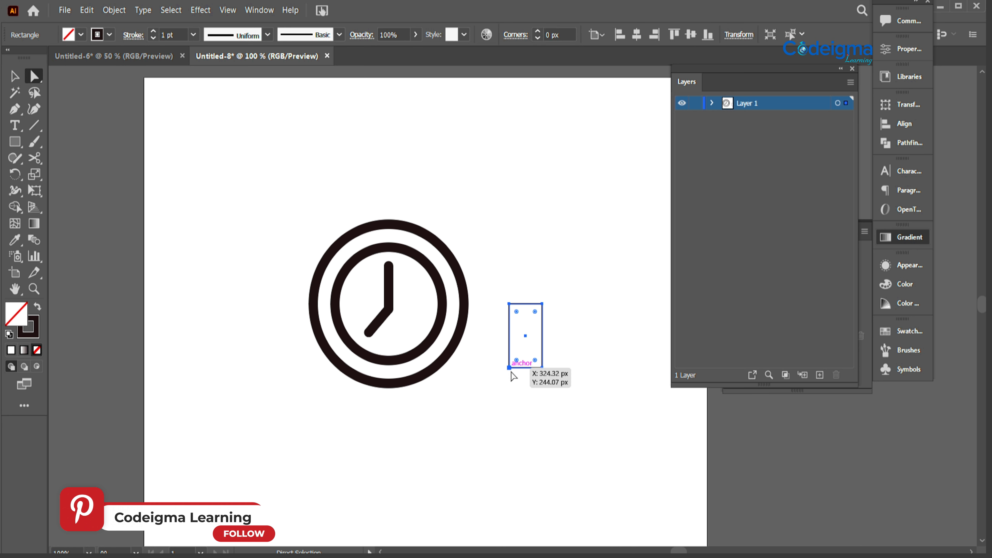
pyautogui.moveTo(509, 367); pyautogui.dragTo(544, 369)
pyautogui.hotkey('ctrl', 'z')
pyautogui.hotkey('ctrl', 'z')
pyautogui.click(509, 368)
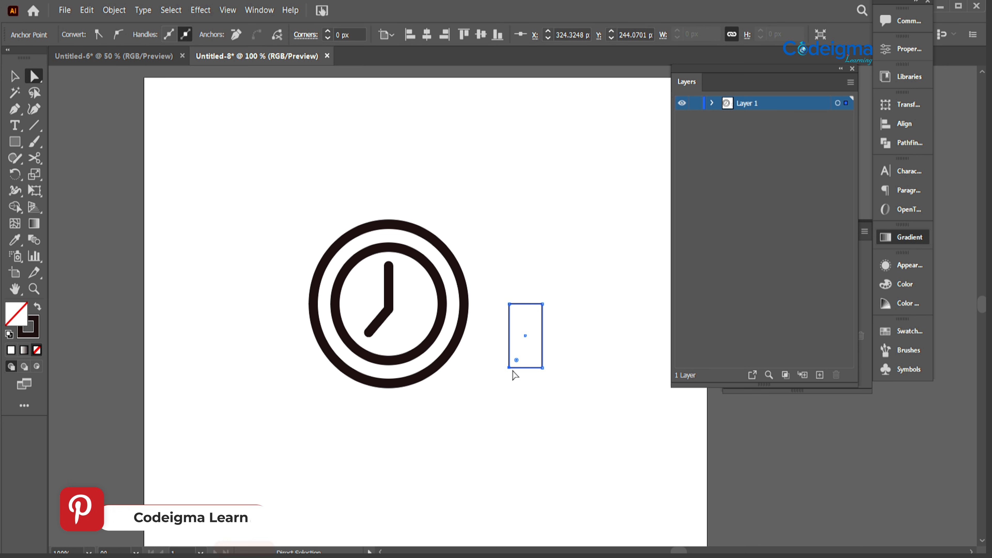
pyautogui.press('Right')
pyautogui.press('Right')
pyautogui.press('Right')
pyautogui.press('Right')
pyautogui.press('Right')
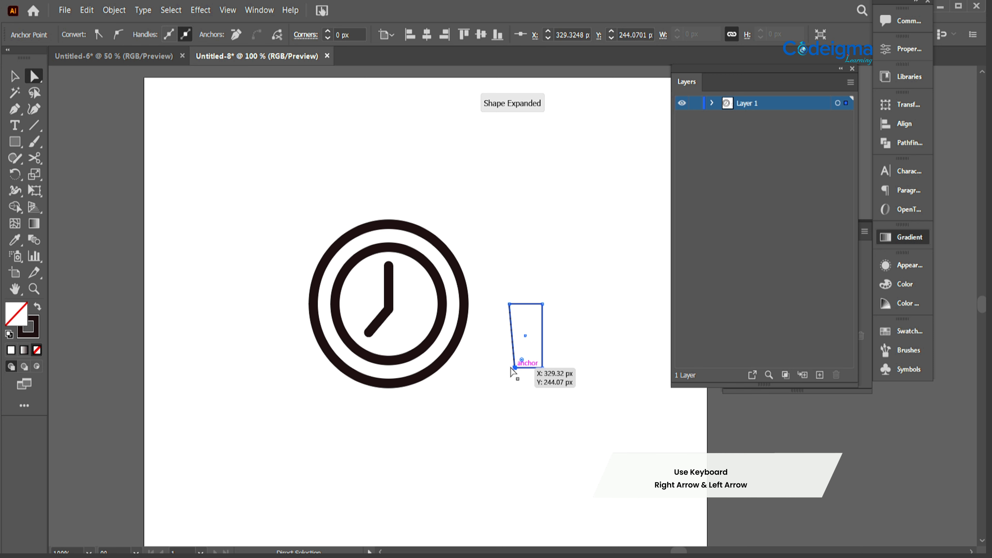
# Step: Shift the rectangle's lower-right corner point 5 px inward so the shape tapers evenly
pyautogui.click(543, 369)
pyautogui.press('Left')
pyautogui.press('Left')
pyautogui.press('Left')
pyautogui.press('Left')
pyautogui.press('Left')
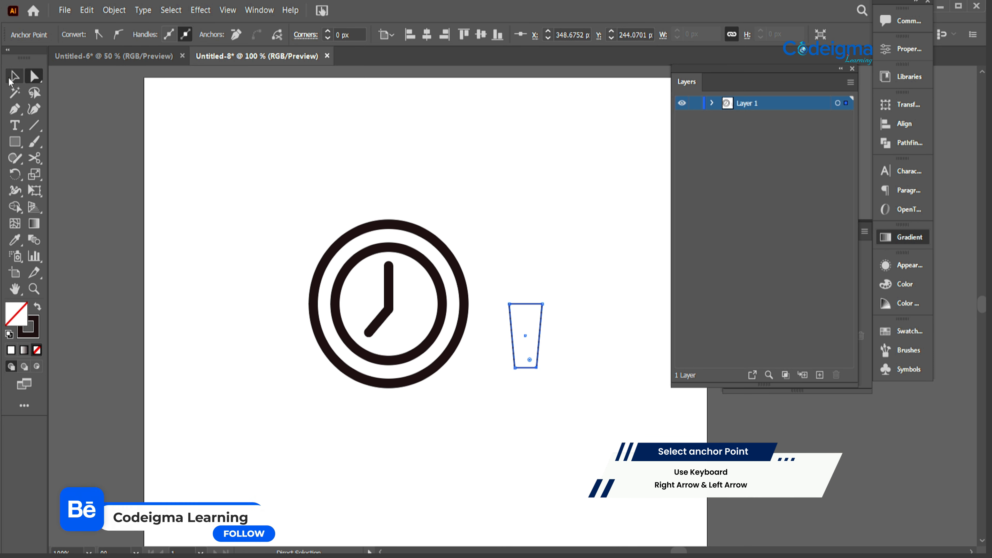
# Step: Rotate the tapered shape and place it as a leg at the clock's lower right edge
pyautogui.click(8, 78)
pyautogui.moveTo(542, 304); pyautogui.dragTo(537, 312)
pyautogui.click(543, 344)
pyautogui.moveTo(520, 368); pyautogui.dragTo(465, 390)
# Step: Mirror the pasted copy of the leg and rotate it into place at the clock's lower left edge
pyautogui.rightClick(465, 390)
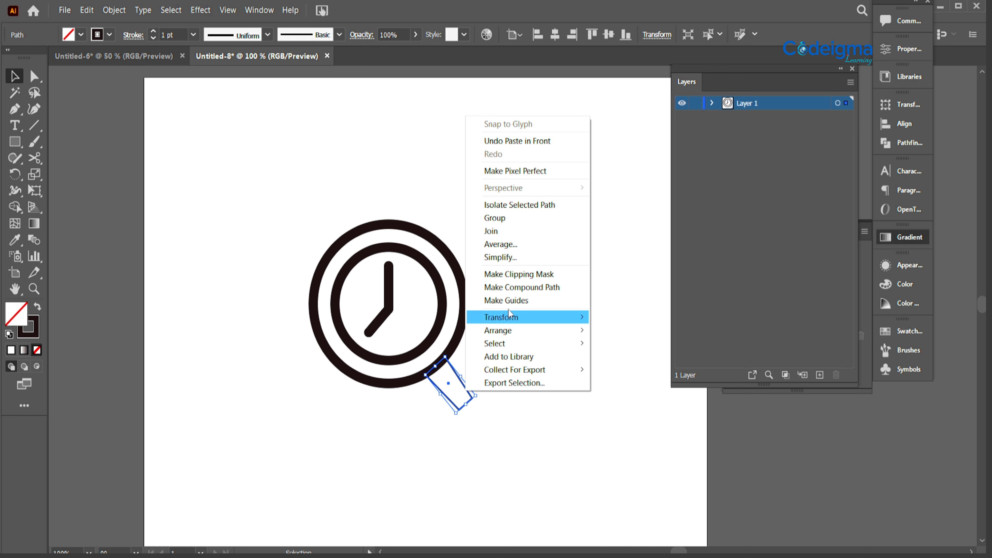
pyautogui.moveTo(509, 309)
pyautogui.click(639, 358)
pyautogui.click(577, 401)
pyautogui.moveTo(449, 387); pyautogui.dragTo(353, 436)
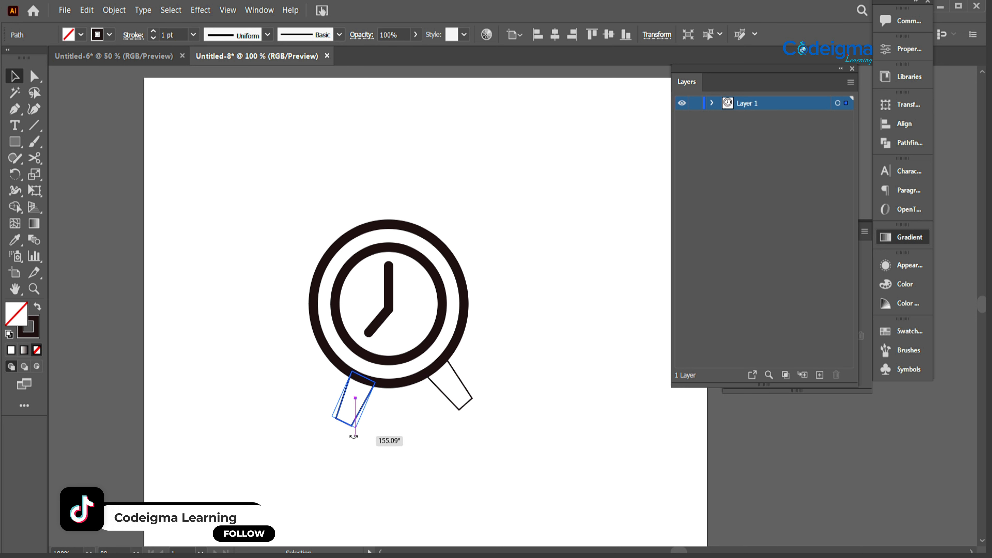
# Step: Rotate the right leg to match the left one, move it inward, and shorten both legs slightly
pyautogui.moveTo(459, 409)
pyautogui.mouseDown()
pyautogui.moveTo(439, 423)
pyautogui.moveTo(462, 418)
pyautogui.mouseUp()
pyautogui.click(458, 412)
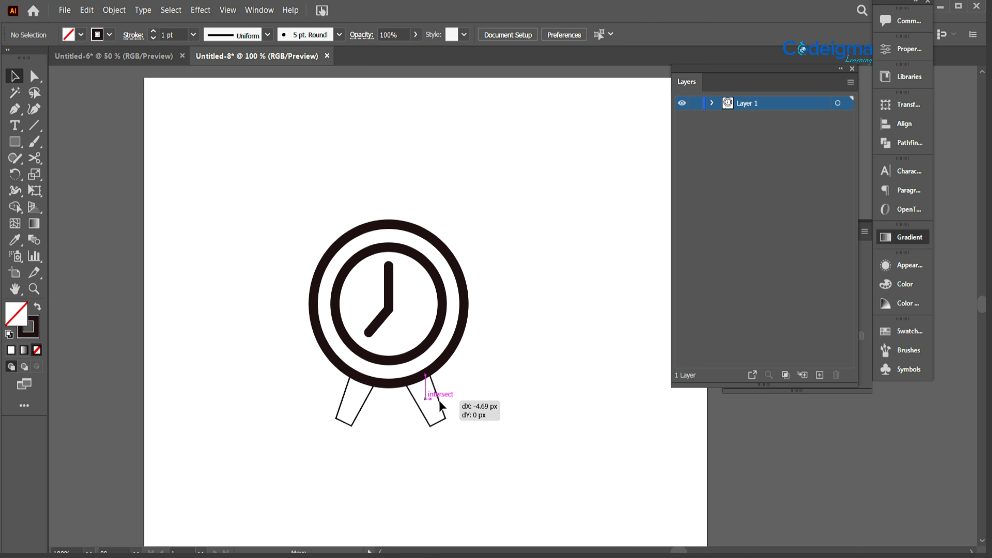
pyautogui.hotkey('ctrl', '+')
pyautogui.hotkey('ctrl', '+')
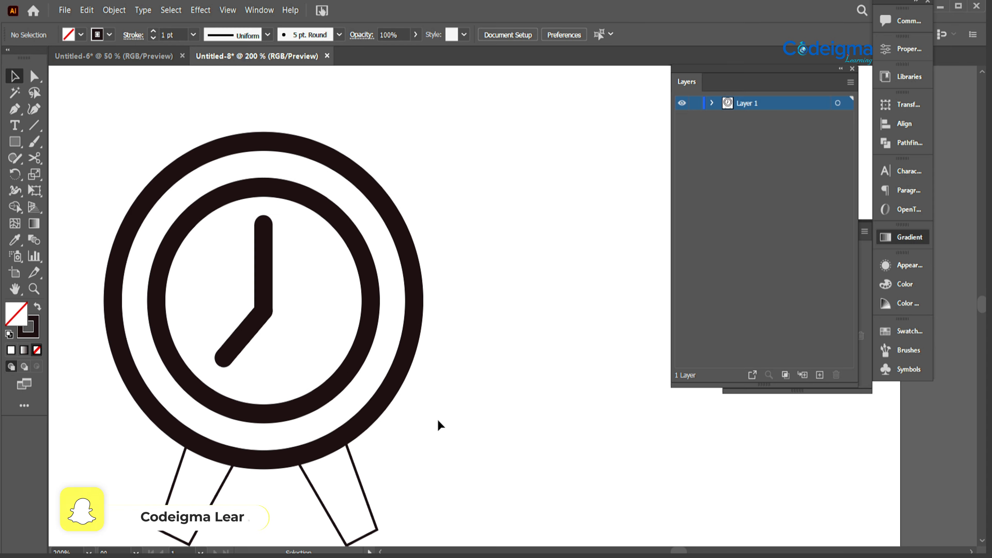
pyautogui.moveTo(439, 421); pyautogui.dragTo(545, 324)
pyautogui.click(463, 438)
pyautogui.moveTo(465, 437); pyautogui.dragTo(475, 420)
pyautogui.click(308, 413)
pyautogui.moveTo(275, 435); pyautogui.dragTo(280, 429)
pyautogui.click(474, 472)
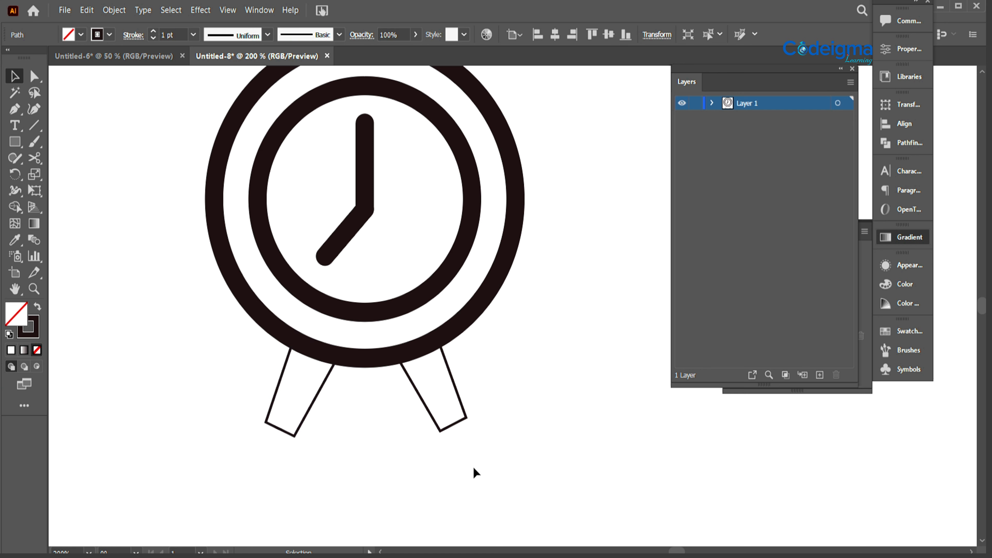
# Step: Place a horizontal ruler guide at the feet and scale the left leg down slightly to end on it
pyautogui.hotkey('ctrl', 'r')
pyautogui.moveTo(457, 70); pyautogui.dragTo(492, 433)
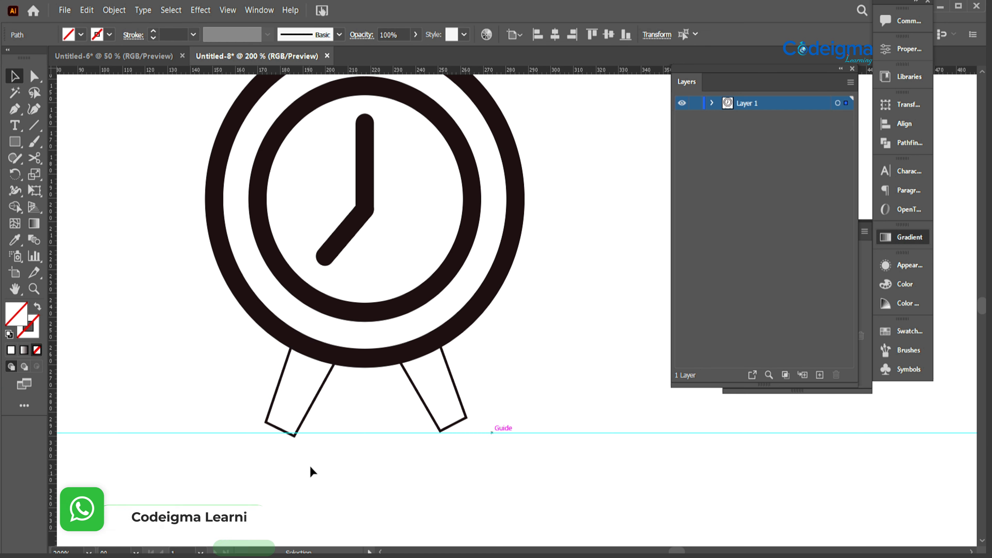
pyautogui.click(294, 436)
pyautogui.moveTo(258, 421); pyautogui.dragTo(262, 418)
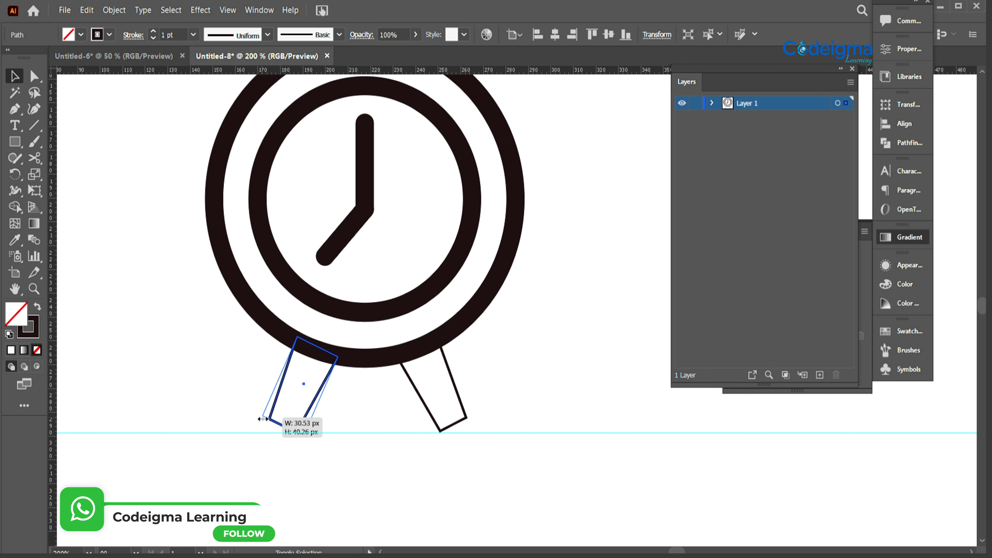
pyautogui.click(371, 488)
# Step: Draw a circle at the clock's upper right and a vertical line running through its centre
pyautogui.hotkey('ctrl', '-')
pyautogui.hotkey('ctrl', '-')
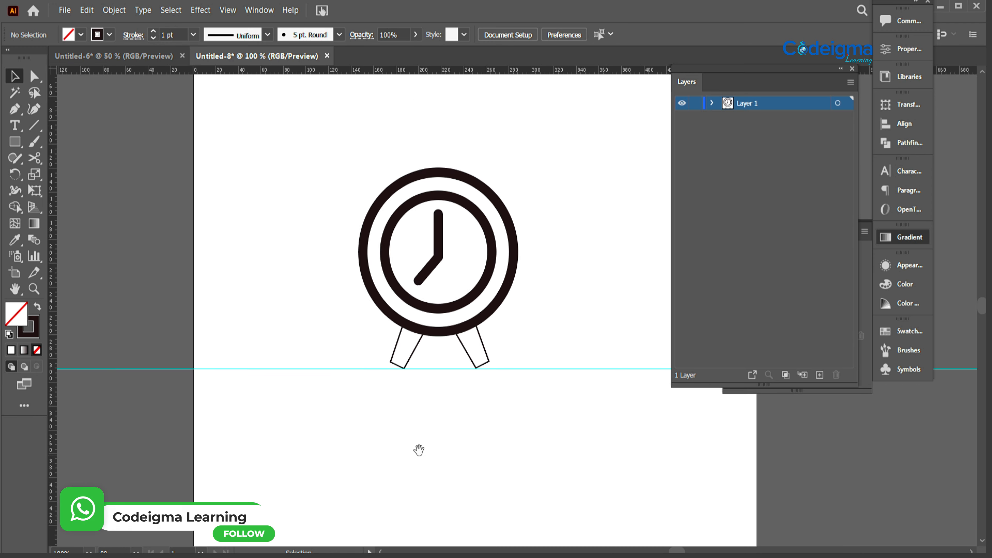
pyautogui.moveTo(419, 450); pyautogui.dragTo(356, 466)
pyautogui.press('p')
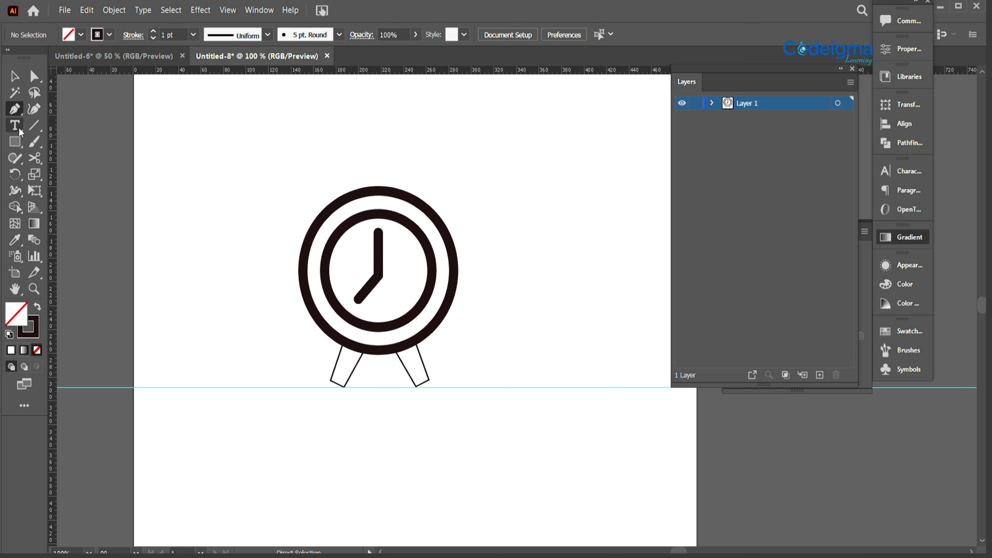
pyautogui.click(16, 141)
pyautogui.click(90, 175)
pyautogui.moveTo(511, 178)
pyautogui.mouseDown()
pyautogui.moveTo(544, 192)
pyautogui.moveTo(554, 223)
pyautogui.mouseUp()
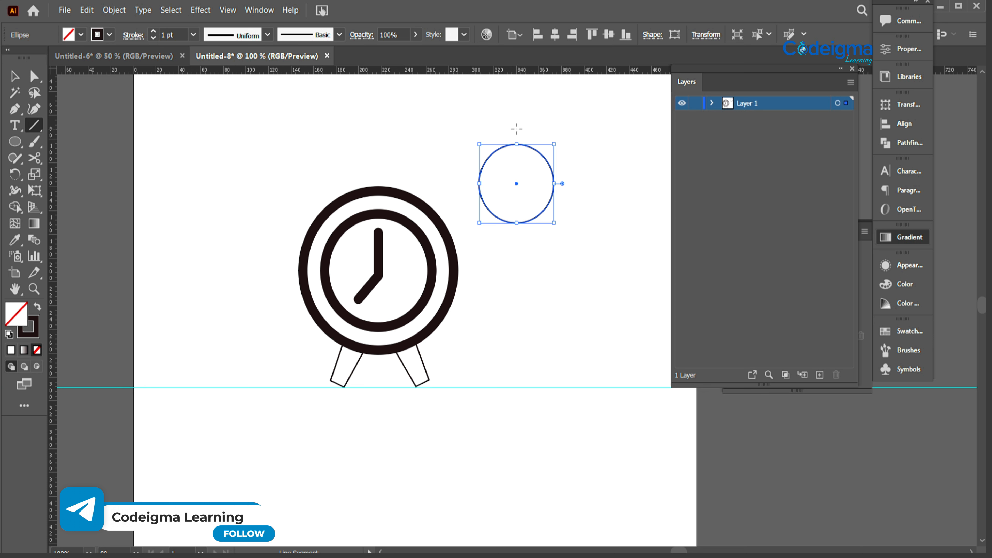
pyautogui.moveTo(517, 129); pyautogui.dragTo(516, 254)
# Step: Swap the fill and stroke of the circle and line, and split the circle into two halves with Shape Builder
pyautogui.press('v')
pyautogui.keyDown('shift'); pyautogui.click(552, 188); pyautogui.keyUp('shift')
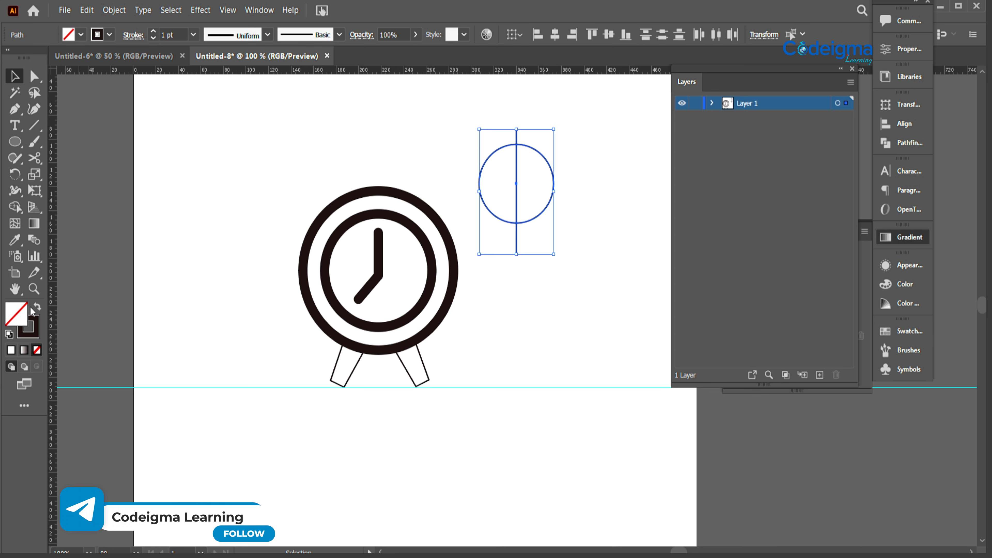
pyautogui.click(37, 308)
pyautogui.hotkey('shift', 'm')
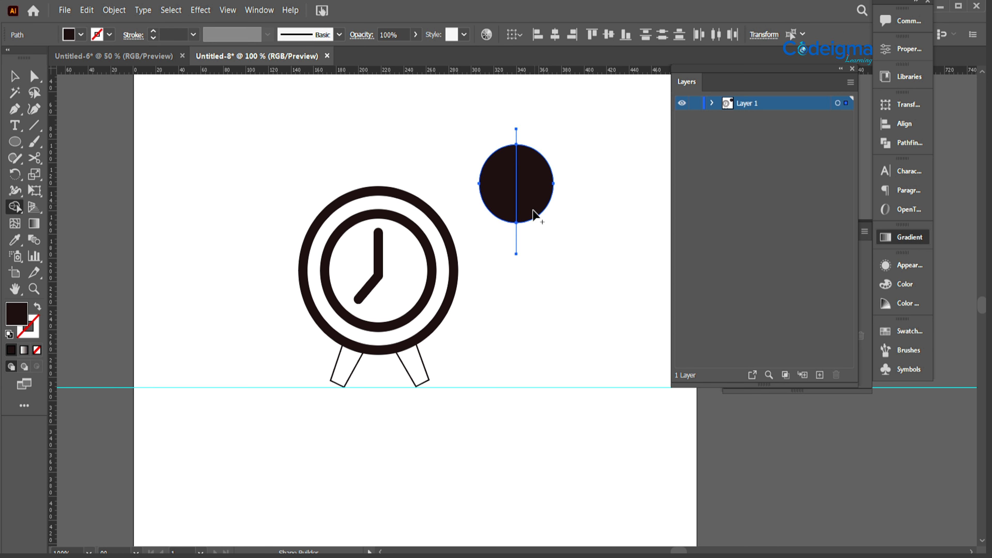
# Step: Delete the leftover line pieces outside the split circle
pyautogui.press('v')
pyautogui.click(712, 103)
pyautogui.click(516, 133)
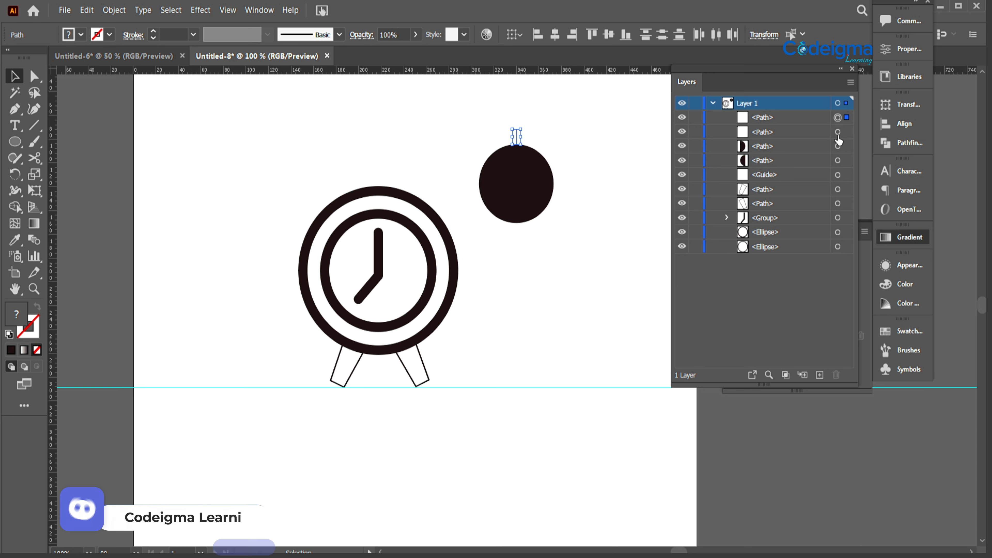
pyautogui.press('Delete')
# Step: Rotate the two half circles and place them as bells at the clock's upper right and upper left
pyautogui.moveTo(533, 189); pyautogui.dragTo(452, 170)
pyautogui.moveTo(466, 211); pyautogui.dragTo(306, 168)
pyautogui.click(473, 182)
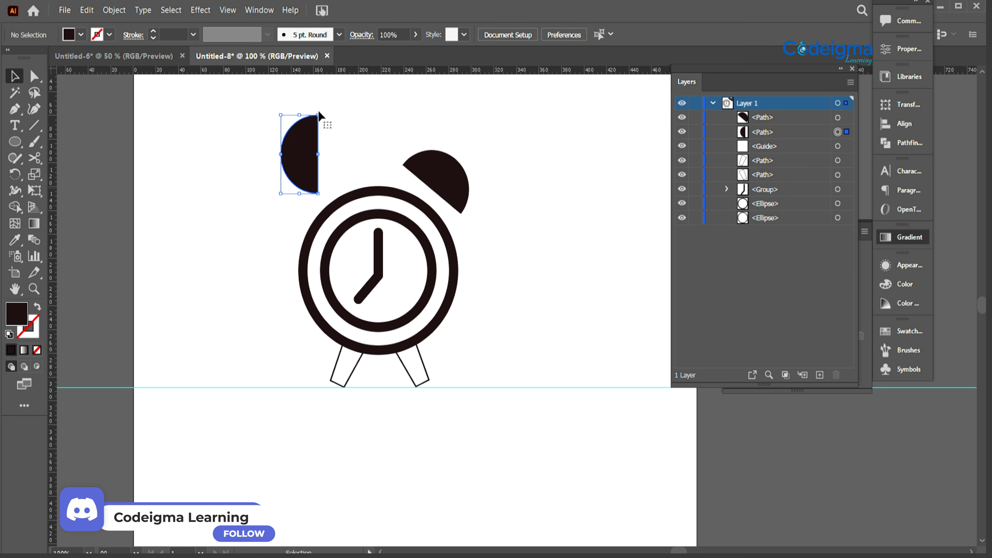
pyautogui.moveTo(316, 117); pyautogui.dragTo(367, 152)
pyautogui.moveTo(314, 168); pyautogui.dragTo(323, 175)
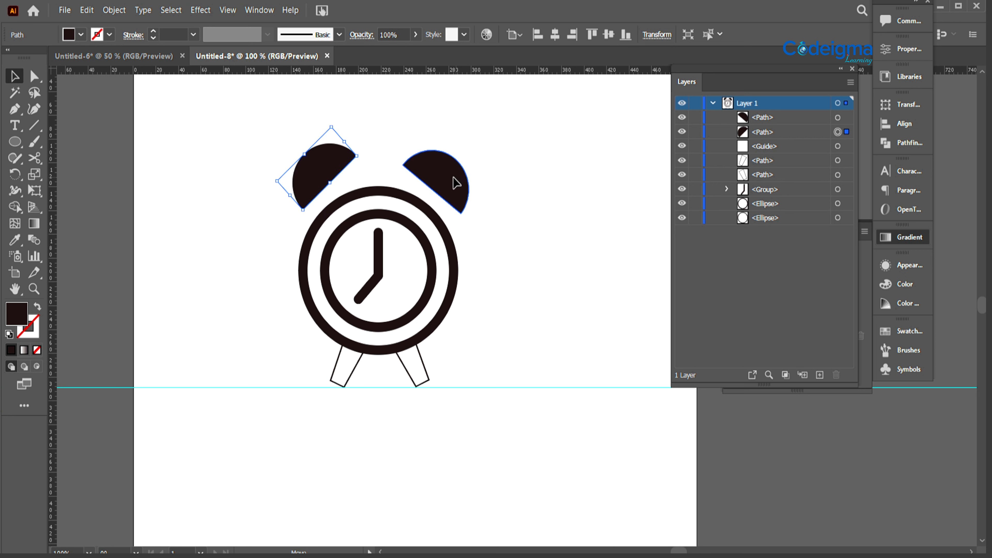
# Step: Add a horizontal guide at the top edge of the right bell and remove the left bell
pyautogui.click(453, 182)
pyautogui.moveTo(413, 153); pyautogui.dragTo(413, 150)
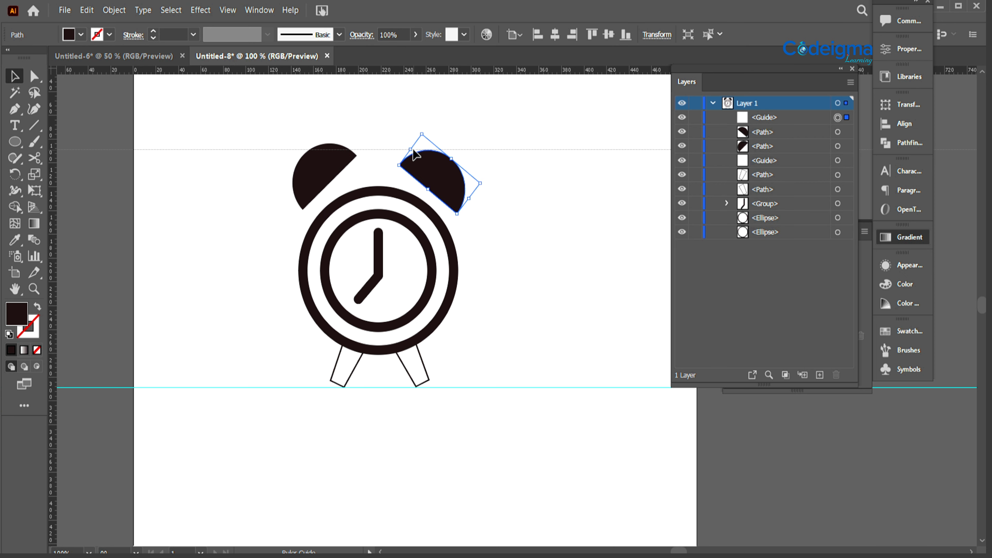
pyautogui.moveTo(330, 160); pyautogui.dragTo(328, 168)
pyautogui.hotkey('ctrl', 'z')
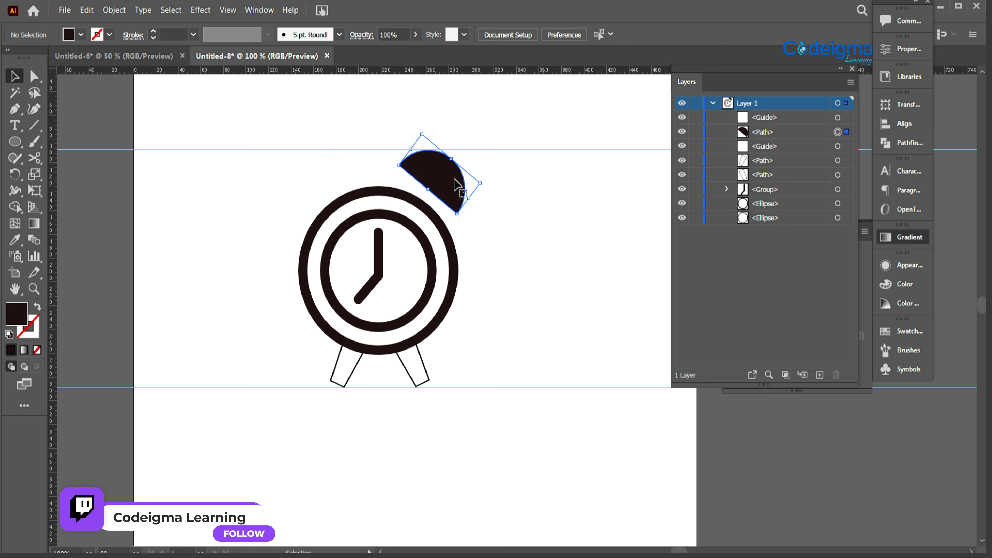
# Step: Reflect a copy of the right bell across the vertical axis and place it at the clock's upper left
pyautogui.rightClick(446, 174)
pyautogui.moveTo(482, 374)
pyautogui.click(597, 408)
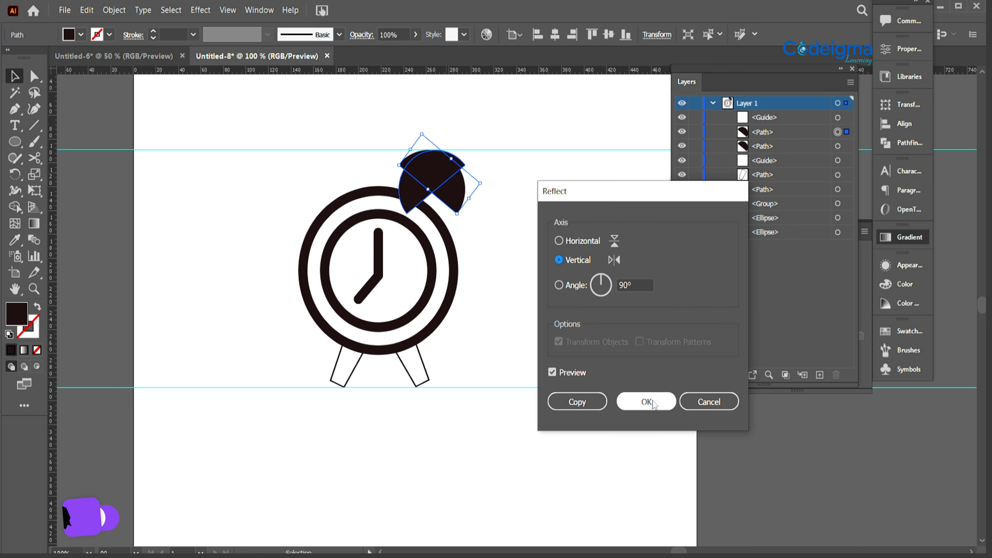
pyautogui.click(574, 401)
pyautogui.moveTo(428, 189); pyautogui.dragTo(317, 183)
pyautogui.click(555, 266)
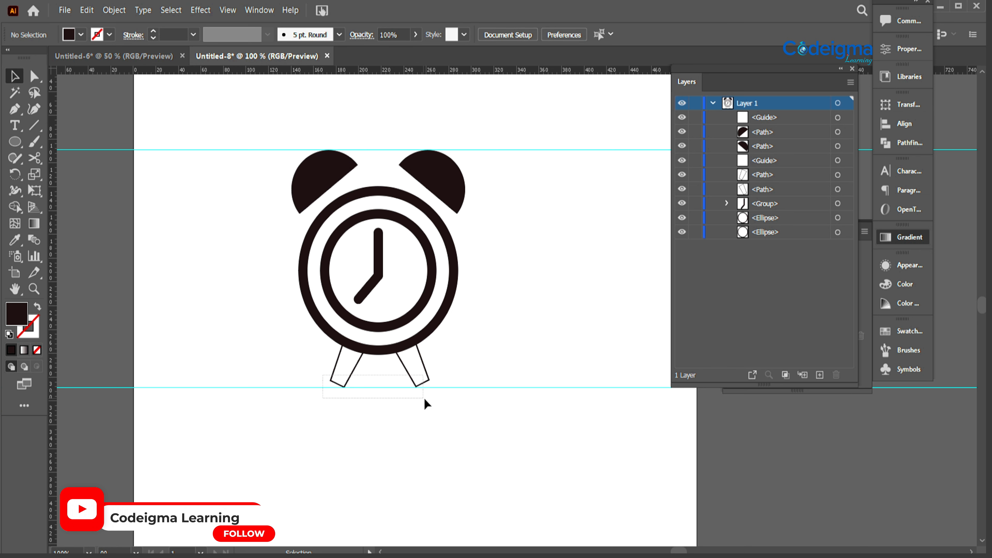
# Step: Set the stroke weight of both clock legs to 5 pt
pyautogui.moveTo(424, 398); pyautogui.dragTo(424, 399)
pyautogui.click(193, 34)
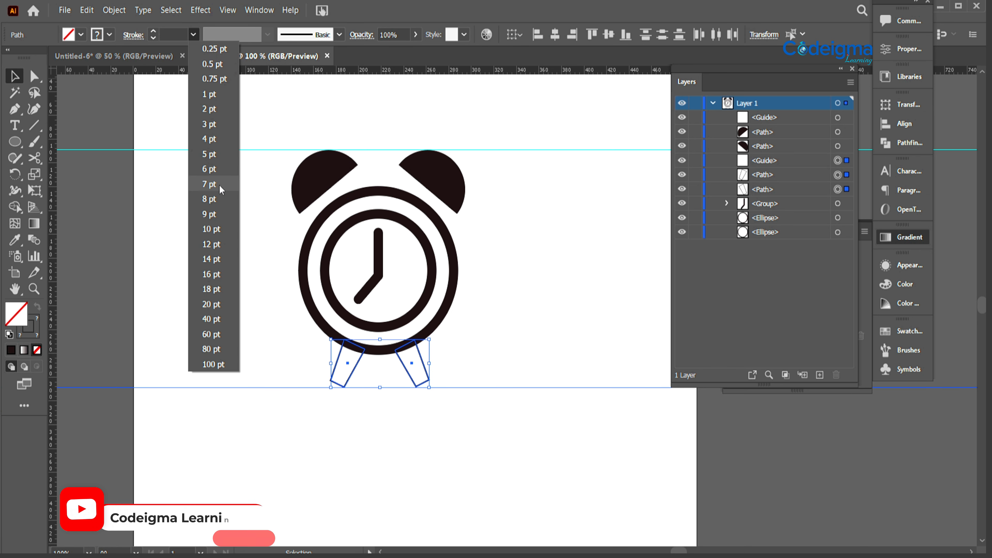
pyautogui.click(209, 154)
pyautogui.click(525, 365)
pyautogui.click(435, 324)
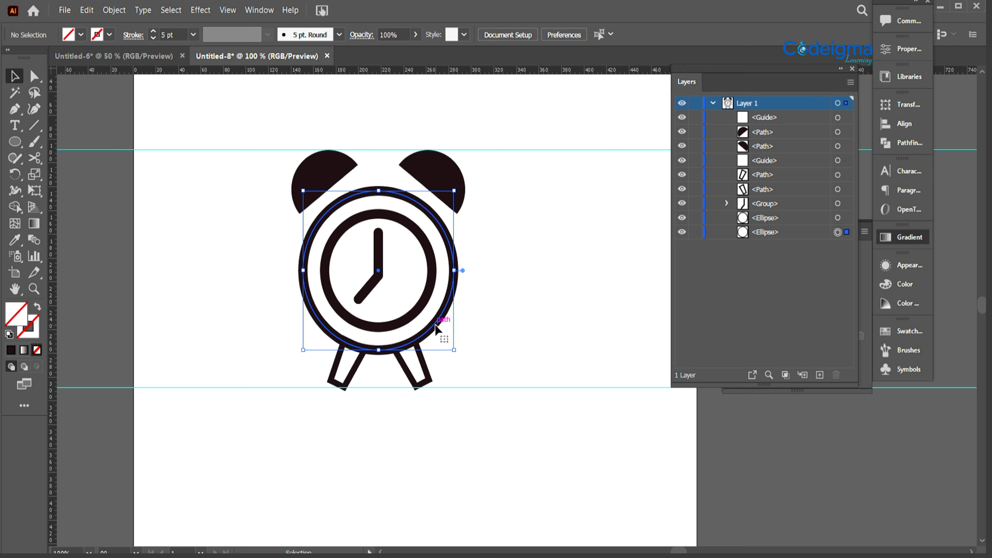
pyautogui.click(347, 418)
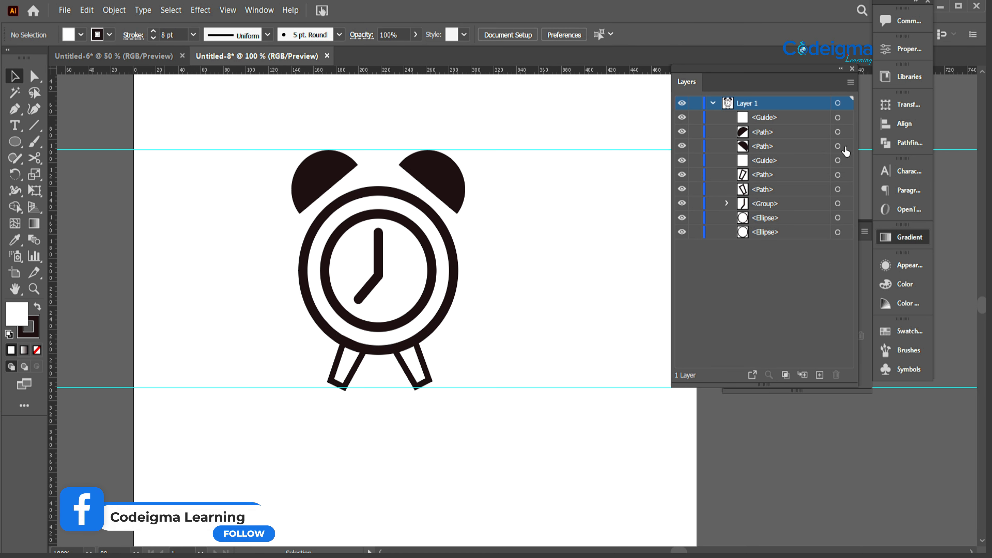
# Step: Delete the horizontal guide at the base of the legs
pyautogui.click(838, 132)
pyautogui.click(838, 160)
pyautogui.press('Delete')
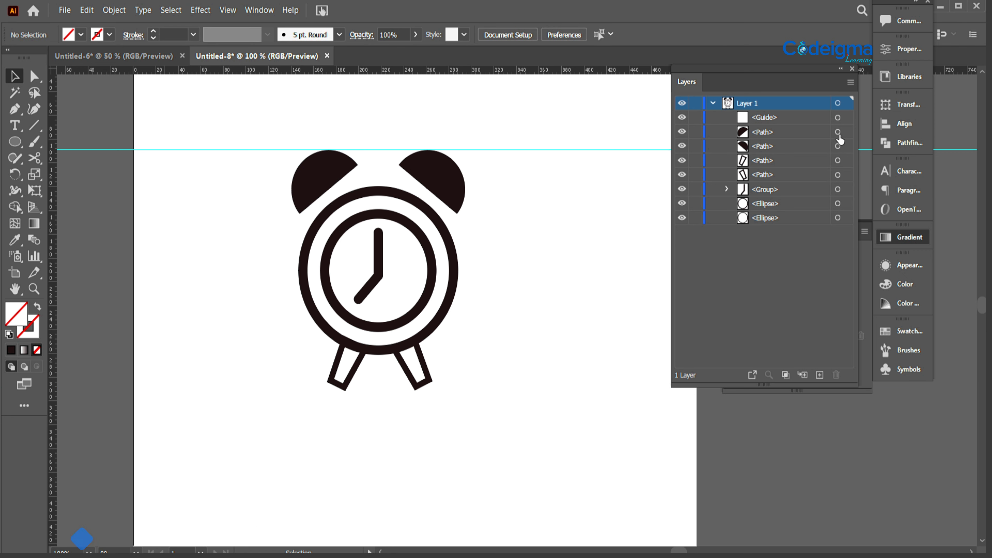
# Step: Group all the clock parts, duplicate the group in place and hide the lower copy as a backup
pyautogui.click(838, 131)
pyautogui.hotkey('ctrl', 'a')
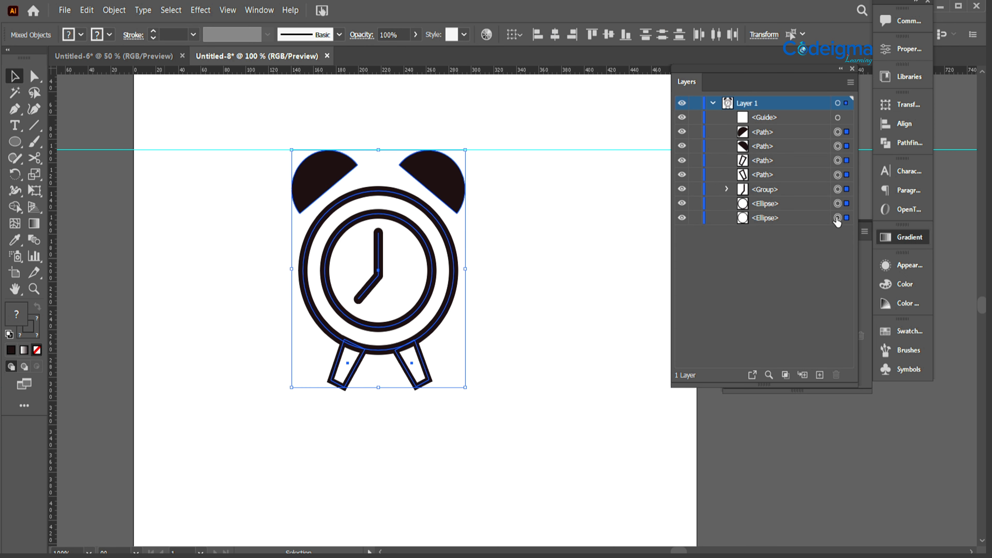
pyautogui.hotkey('ctrl', 'g')
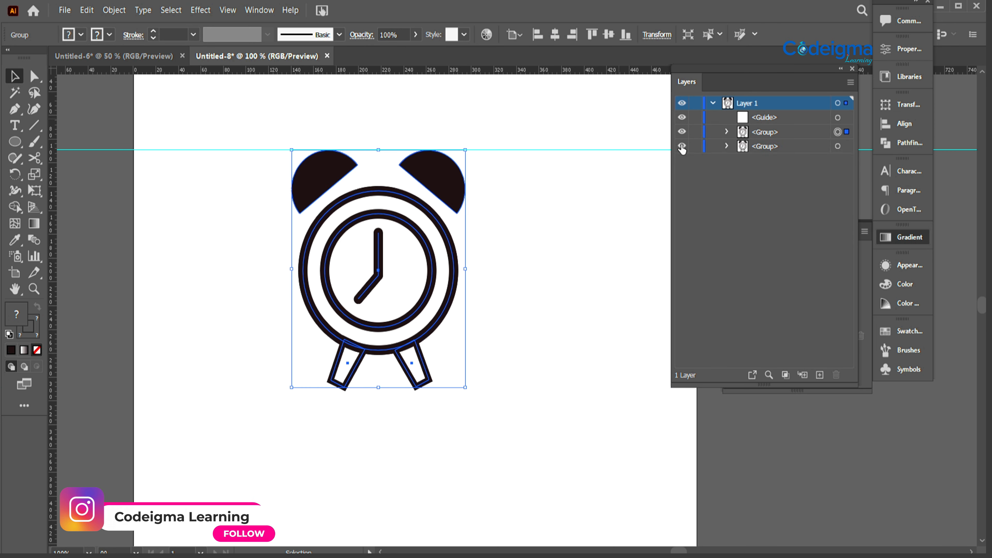
pyautogui.click(727, 131)
pyautogui.click(626, 314)
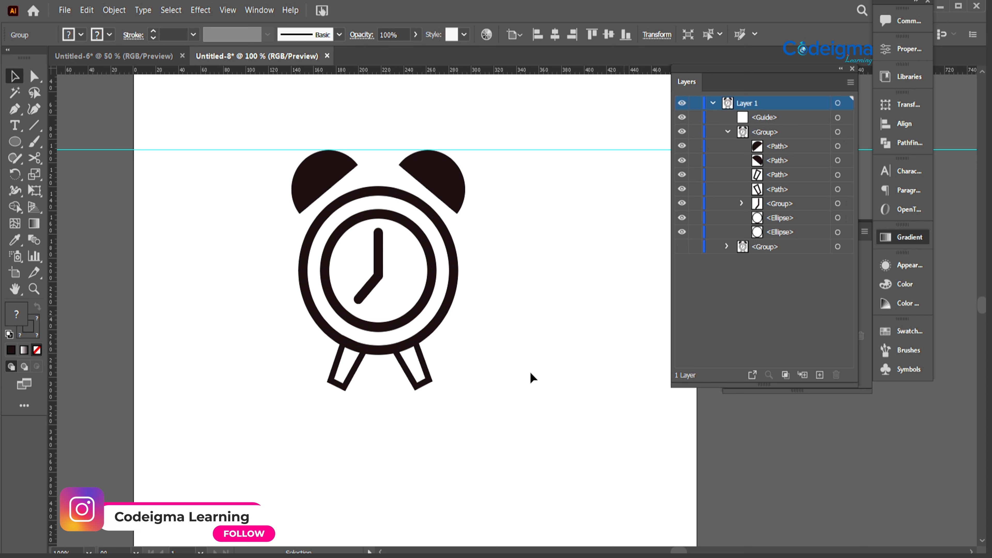
# Step: Ungroup the visible clock group into its separate parts
pyautogui.click(435, 326)
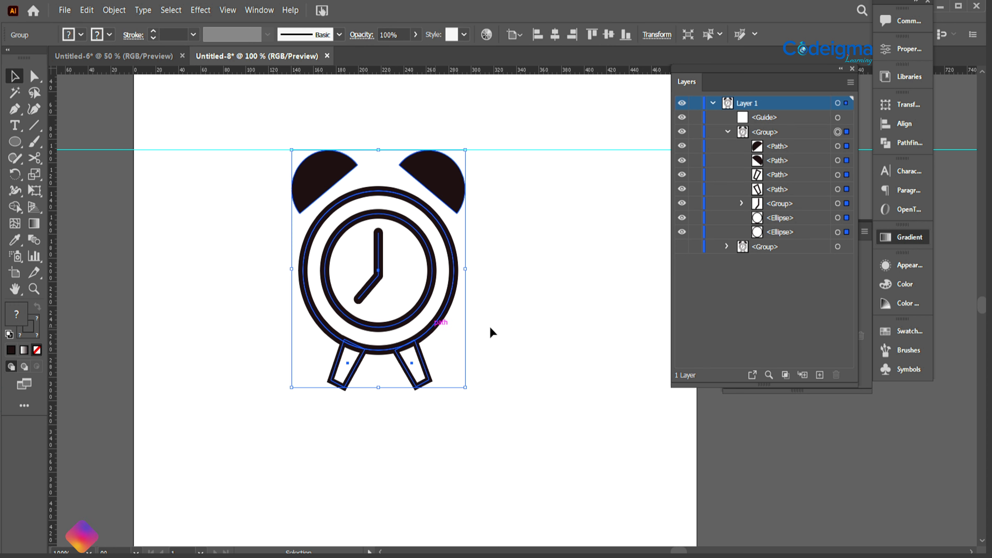
pyautogui.rightClick(428, 318)
pyautogui.click(450, 419)
pyautogui.click(556, 348)
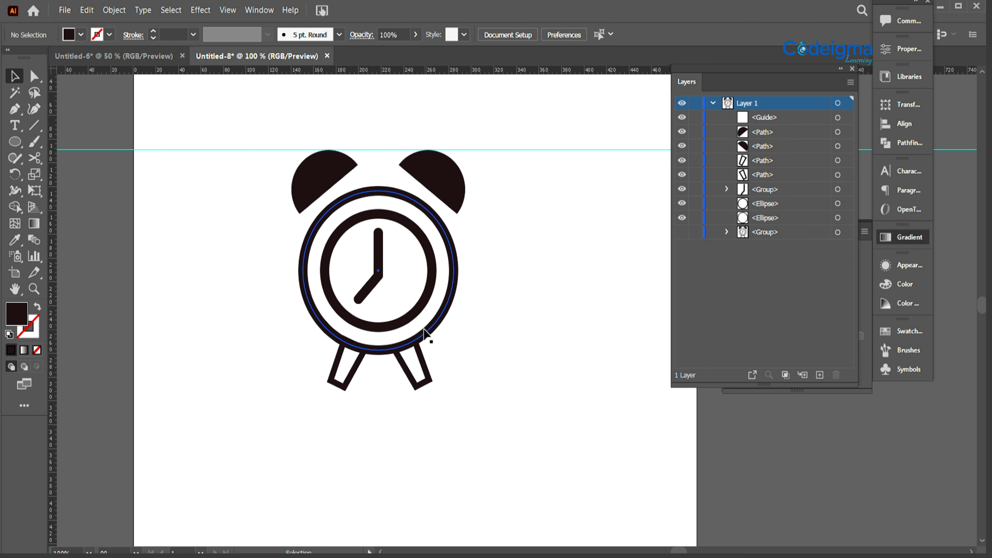
# Step: Duplicate the outer circle in place and fill the copy with a bright sky blue
pyautogui.click(427, 332)
pyautogui.press('a')
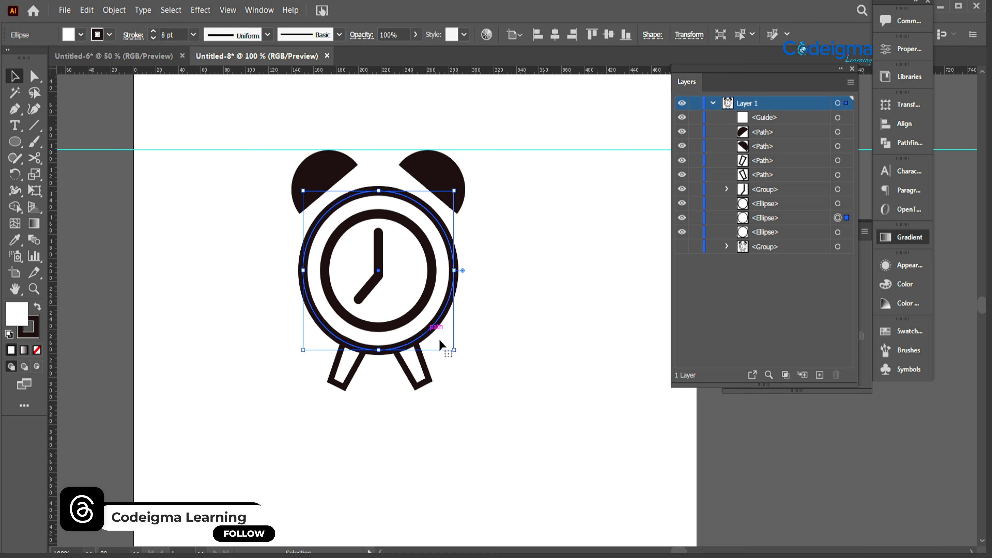
pyautogui.click(81, 34)
pyautogui.click(84, 67)
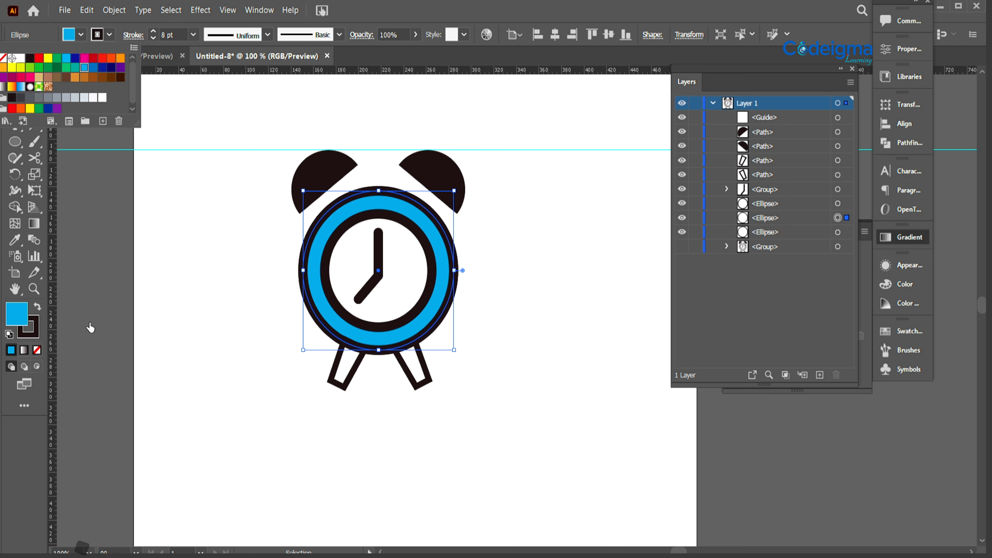
pyautogui.doubleClick(16, 314)
pyautogui.click(526, 176)
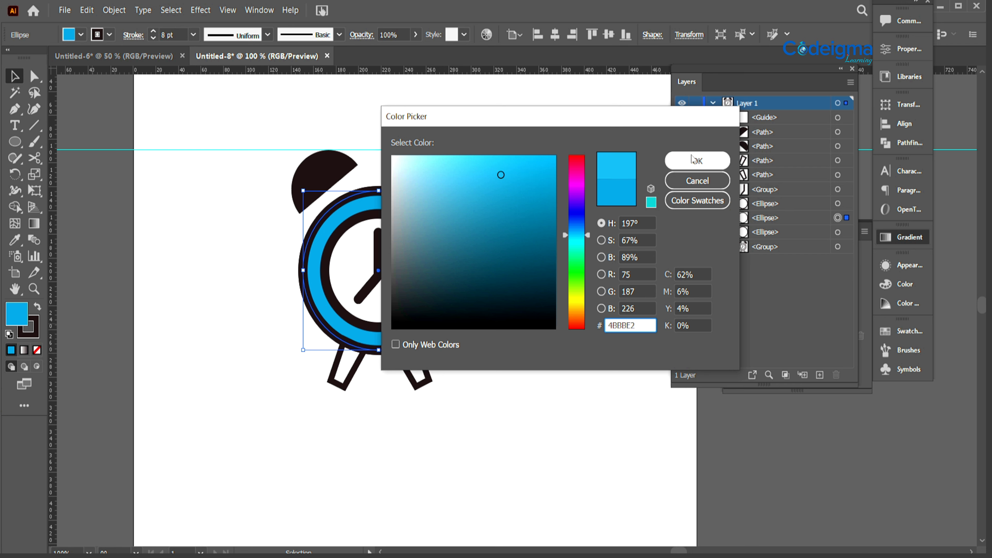
pyautogui.click(698, 161)
pyautogui.click(449, 348)
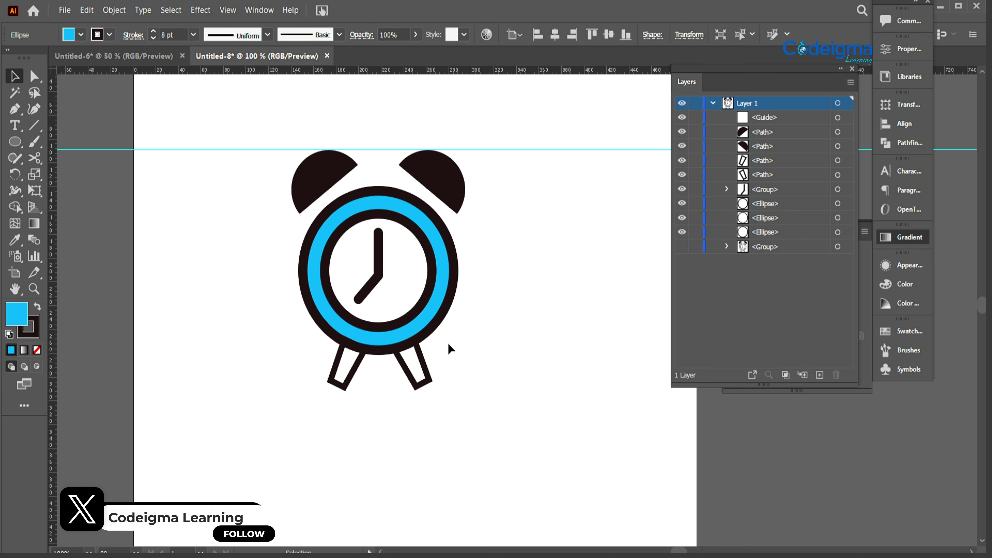
# Step: Remove the blue circle's stroke, then shrink and centre it within the outer ring
pyautogui.click(838, 218)
pyautogui.click(110, 35)
pyautogui.click(7, 59)
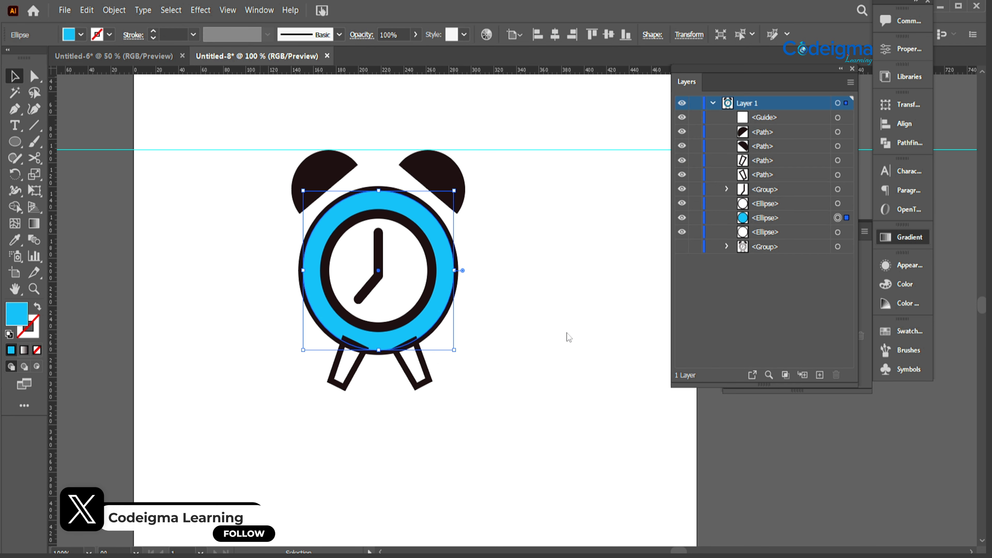
pyautogui.click(561, 310)
pyautogui.click(838, 218)
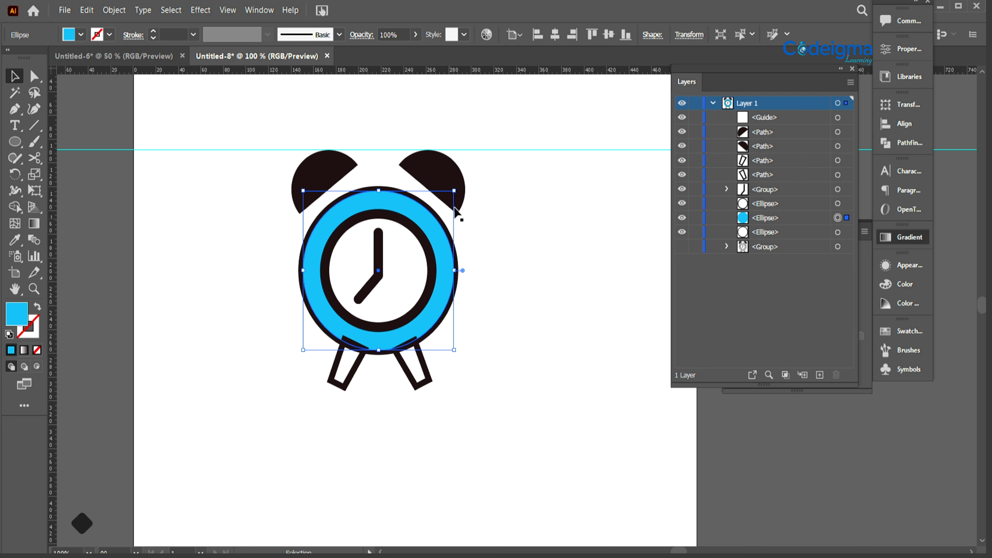
pyautogui.moveTo(457, 191); pyautogui.dragTo(447, 198)
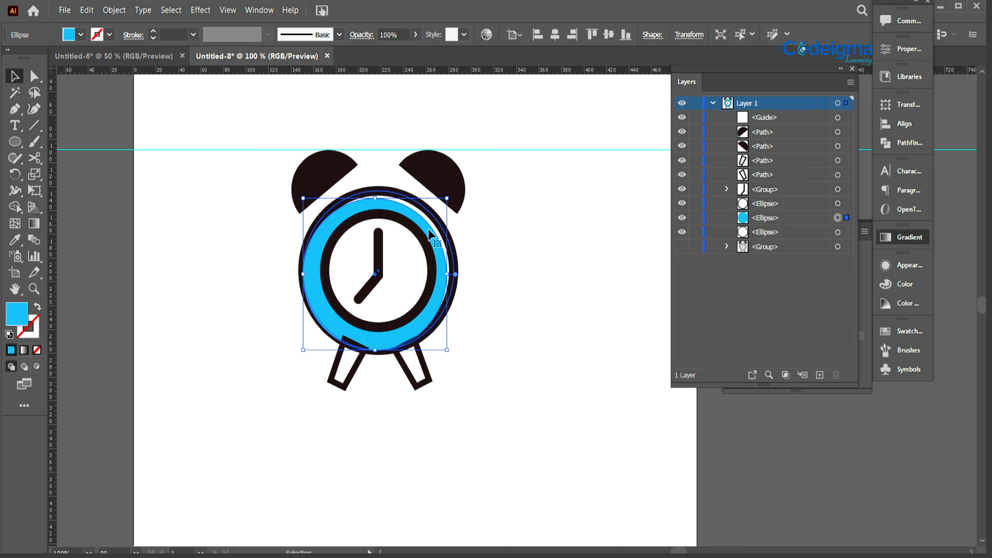
pyautogui.moveTo(429, 231); pyautogui.dragTo(432, 228)
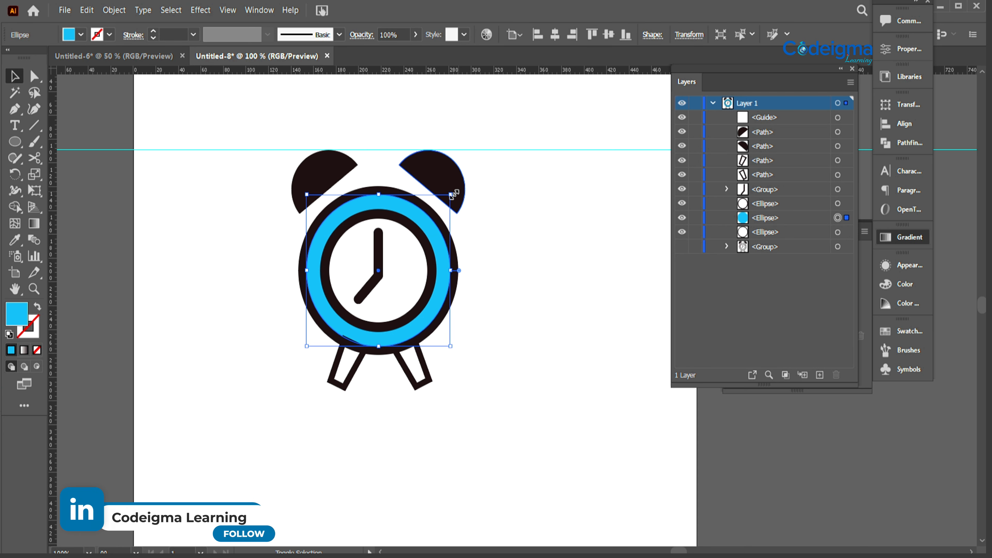
pyautogui.click(550, 288)
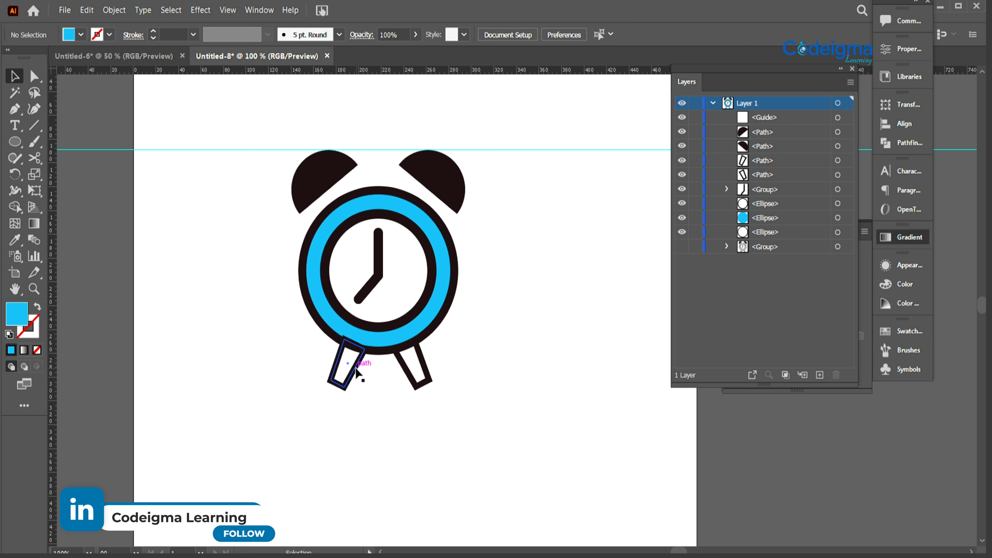
pyautogui.click(355, 367)
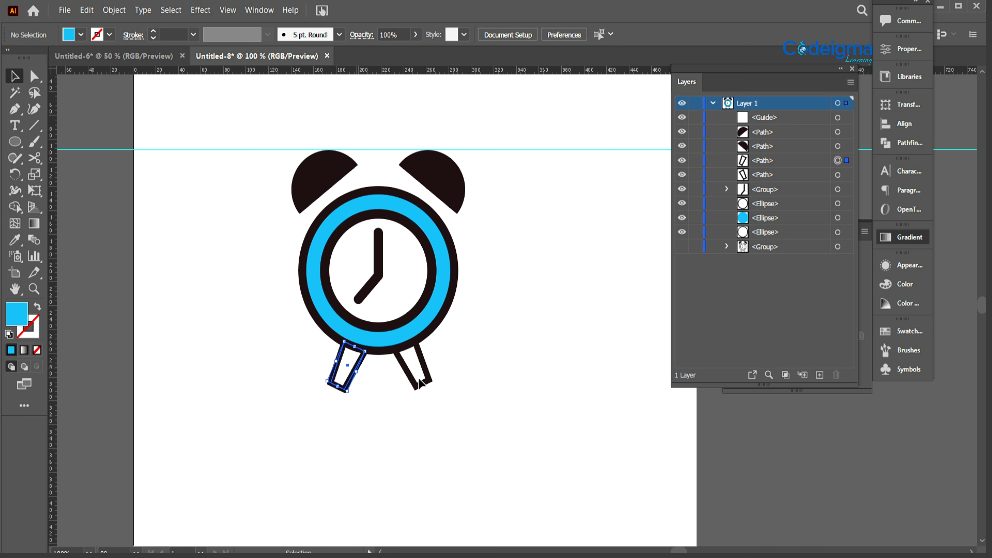
pyautogui.click(496, 377)
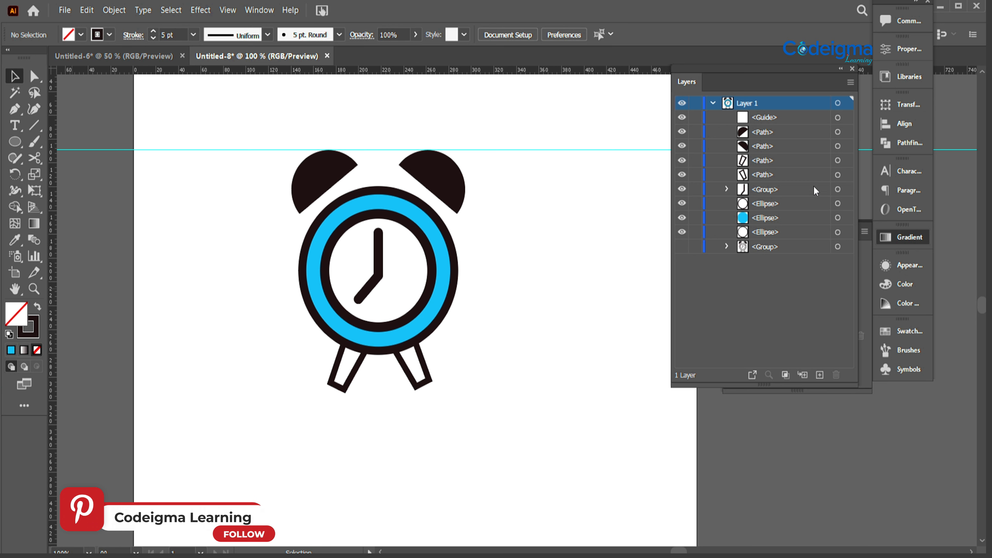
# Step: Remove the fill from the inner and outer ring circles and expand both with Fill and Stroke enabled
pyautogui.click(837, 204)
pyautogui.keyDown('shift'); pyautogui.click(838, 232); pyautogui.keyUp('shift')
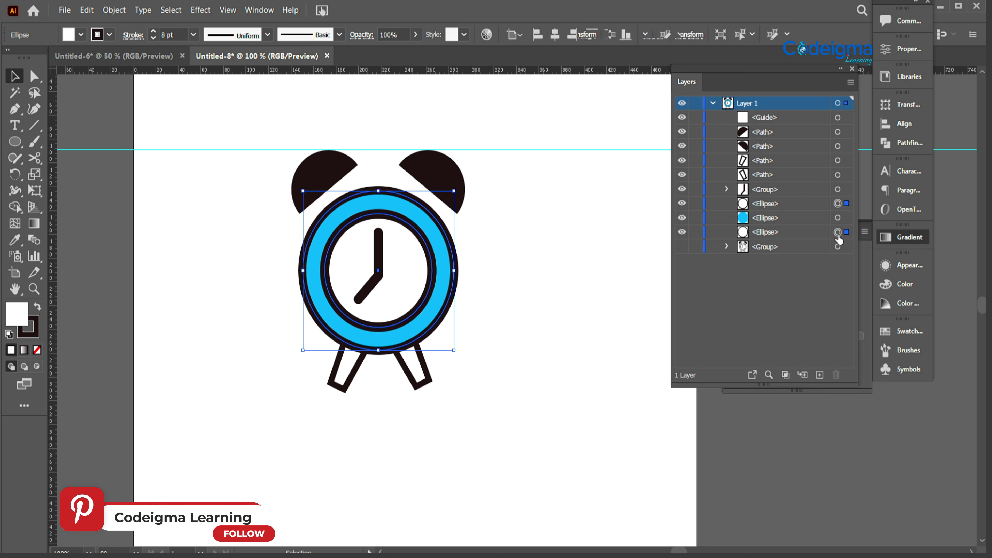
pyautogui.click(81, 35)
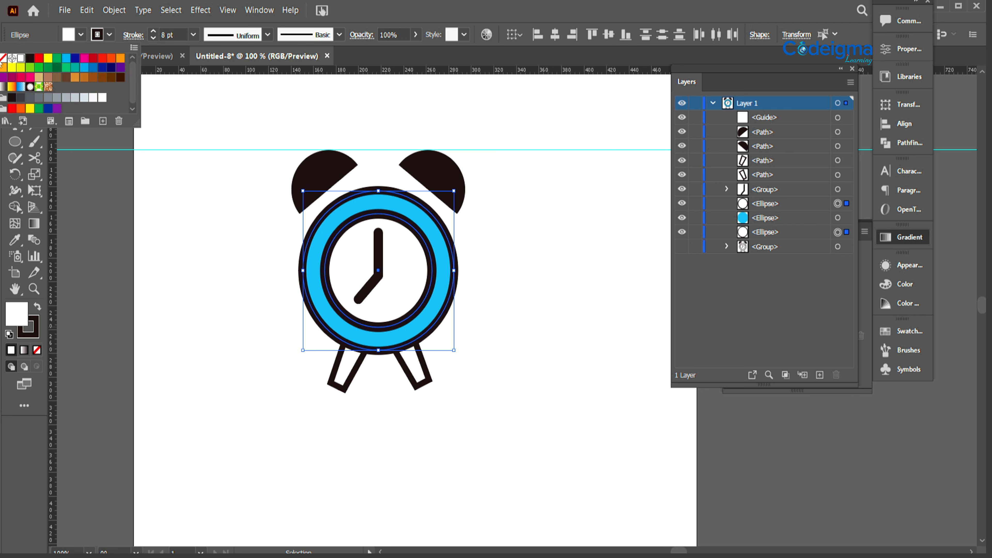
pyautogui.click(3, 59)
pyautogui.click(117, 15)
pyautogui.click(129, 134)
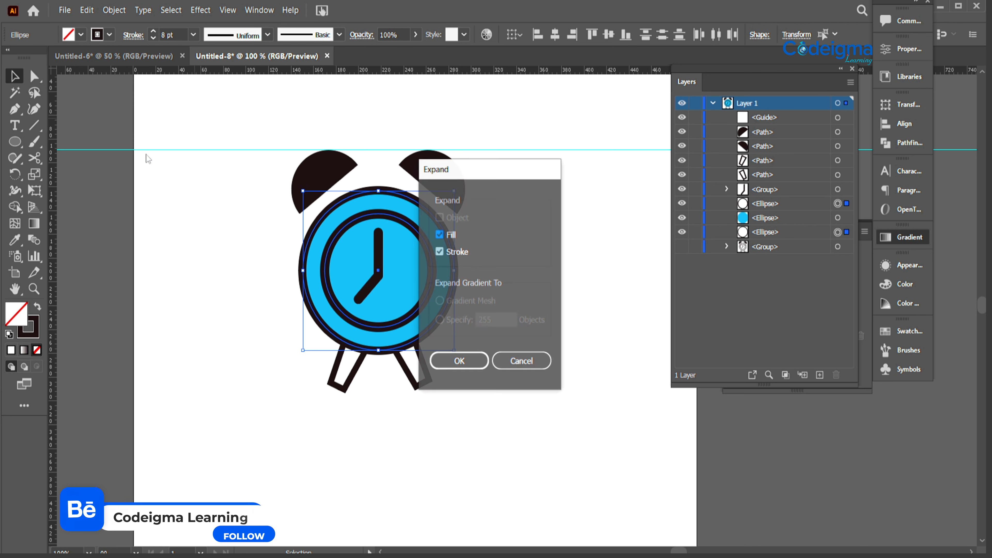
pyautogui.press('Return')
pyautogui.click(576, 368)
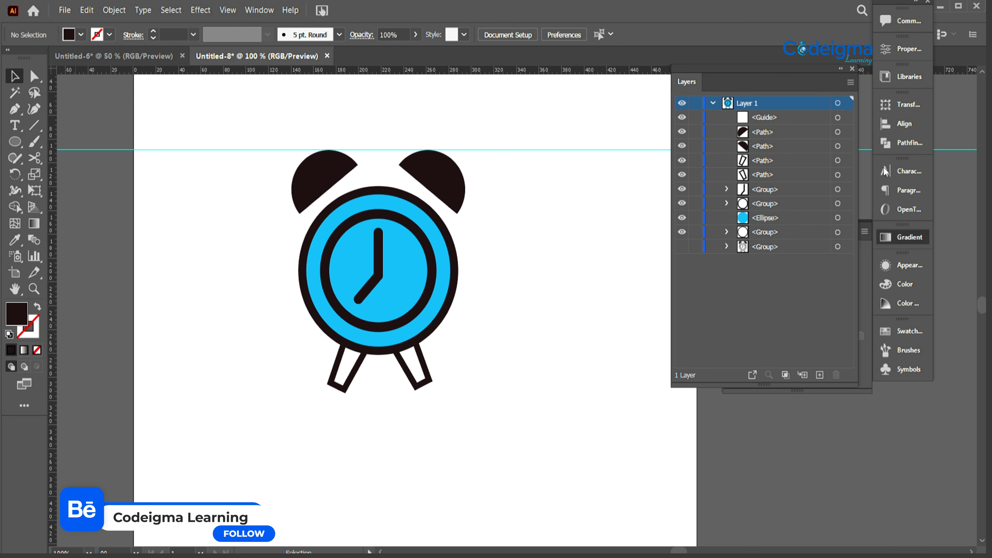
# Step: Duplicate the right leg in place and give the copy an orange fill with no stroke
pyautogui.click(838, 175)
pyautogui.keyDown('shift'); pyautogui.click(838, 160); pyautogui.keyUp('shift')
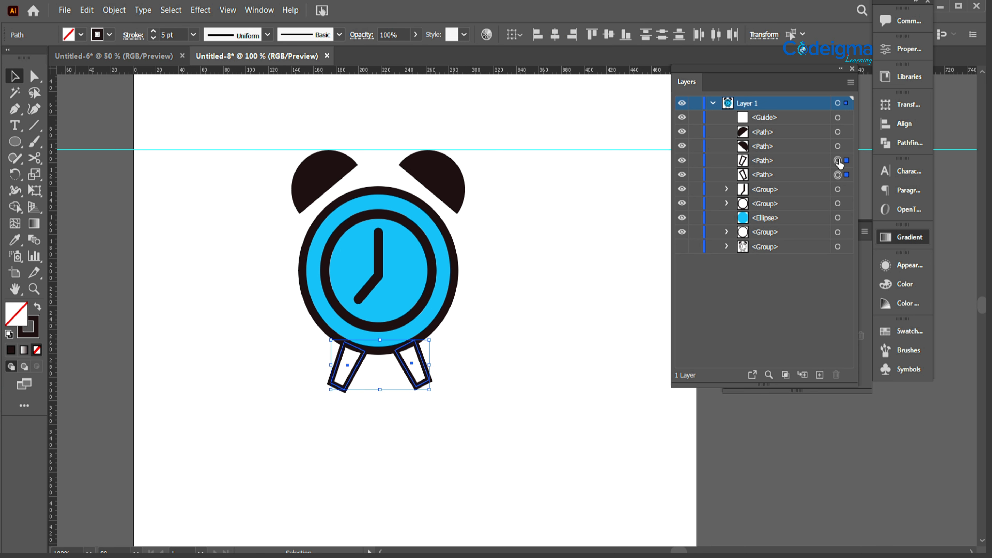
pyautogui.click(838, 176)
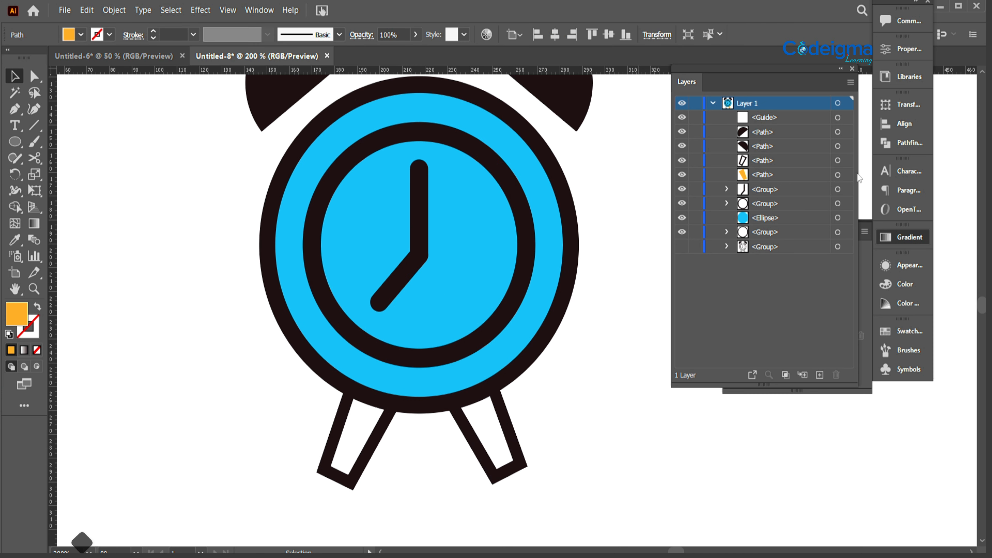
pyautogui.click(838, 175)
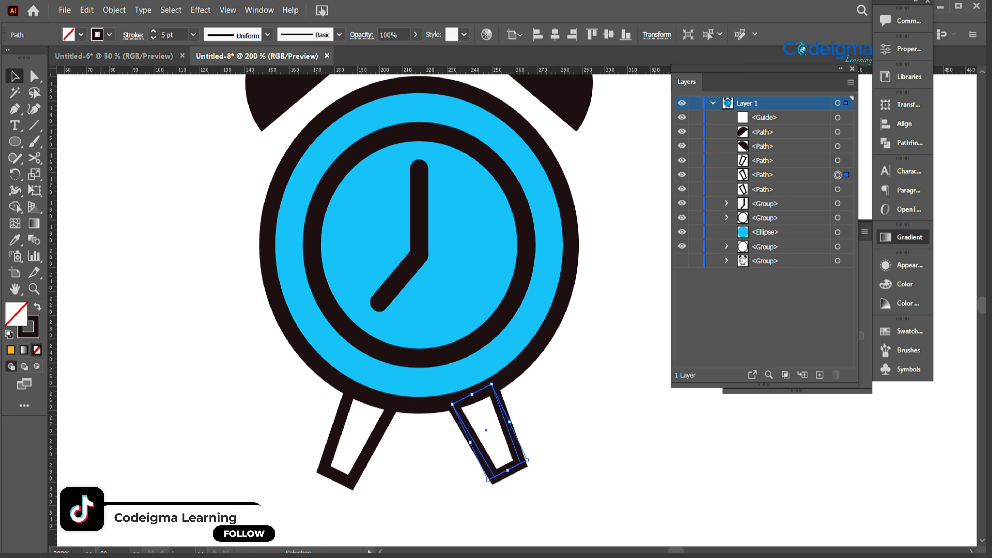
pyautogui.click(38, 308)
pyautogui.click(81, 35)
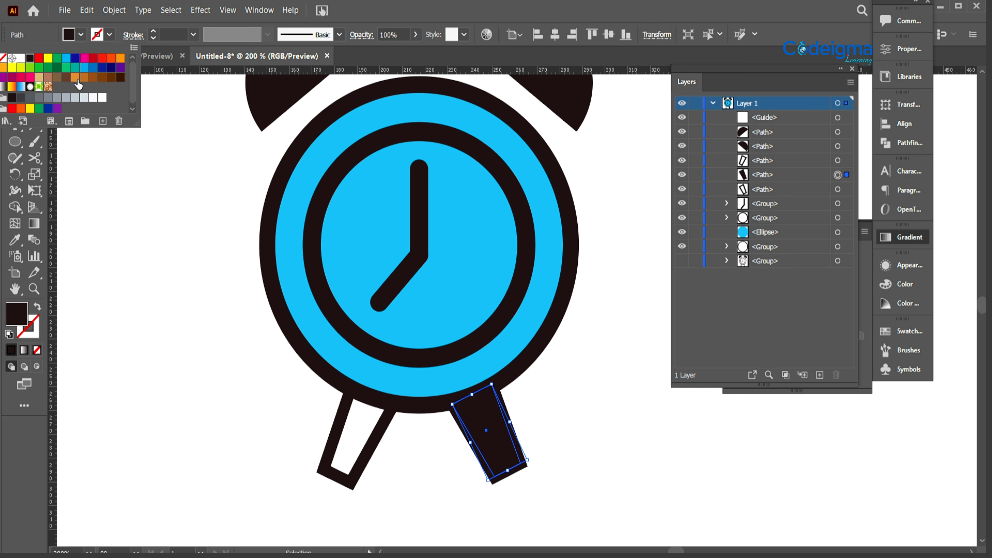
pyautogui.click(9, 70)
pyautogui.click(620, 471)
pyautogui.click(627, 469)
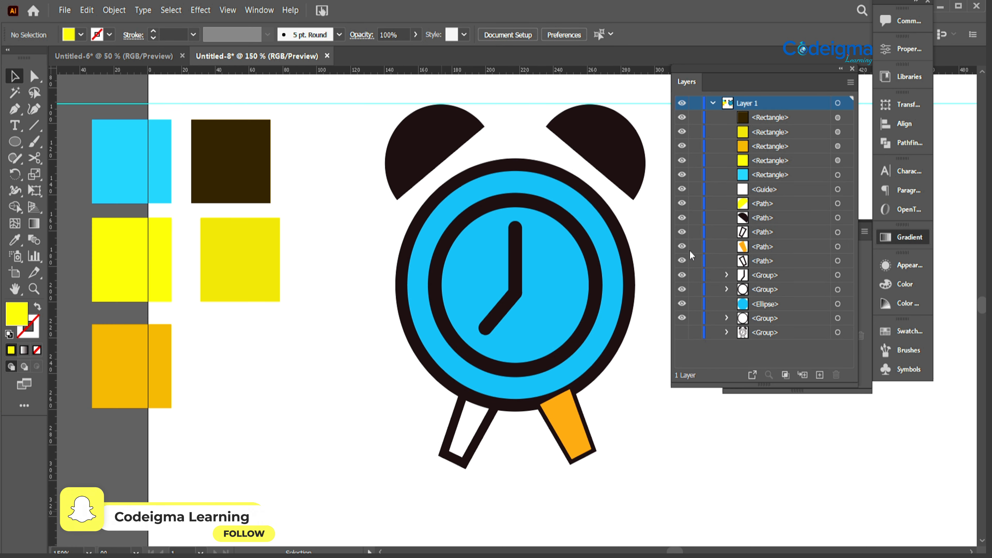
# Step: Toggle the visibility of the orange right-leg shape and delete it
pyautogui.click(682, 246)
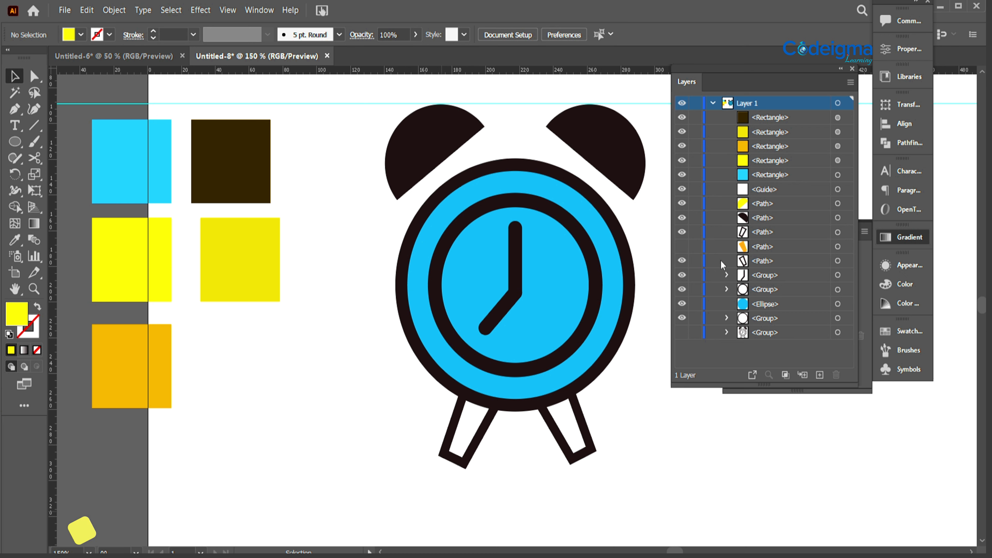
pyautogui.click(680, 248)
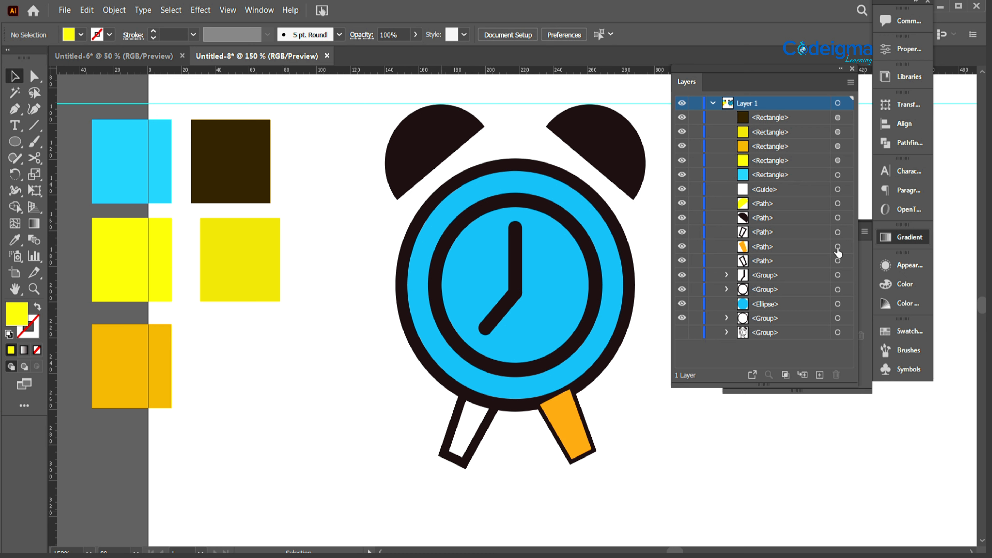
pyautogui.click(838, 247)
pyautogui.press('Delete')
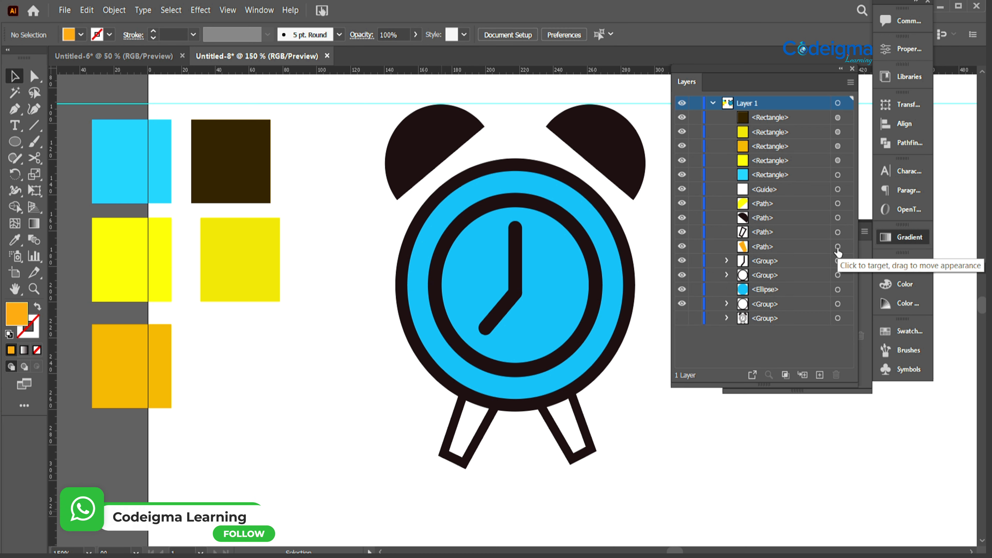
# Step: Duplicate the right leg outline in place and give the copy the fill of the orange sample rectangle
pyautogui.click(586, 435)
pyautogui.hotkey('ctrl', 'c')
pyautogui.hotkey('ctrl', 'f')
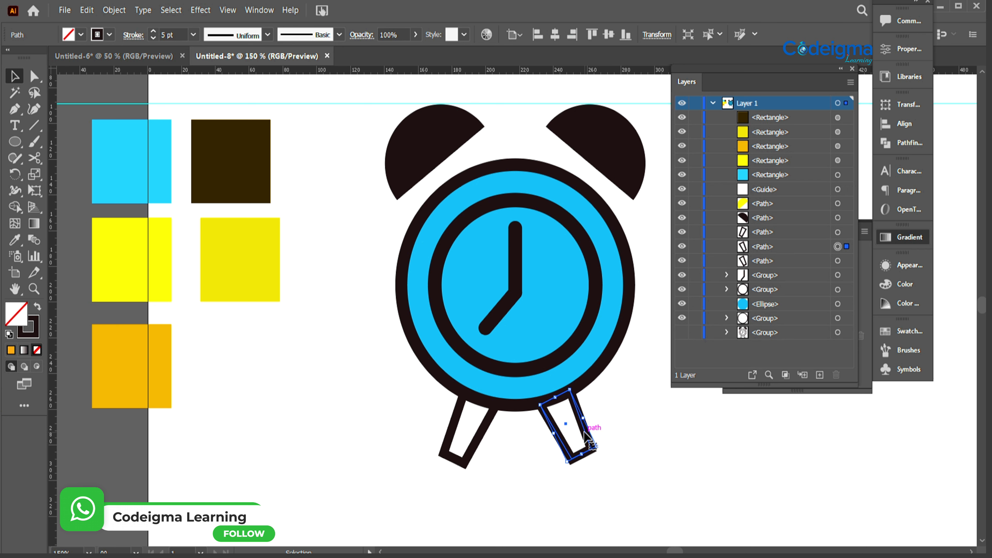
pyautogui.click(14, 239)
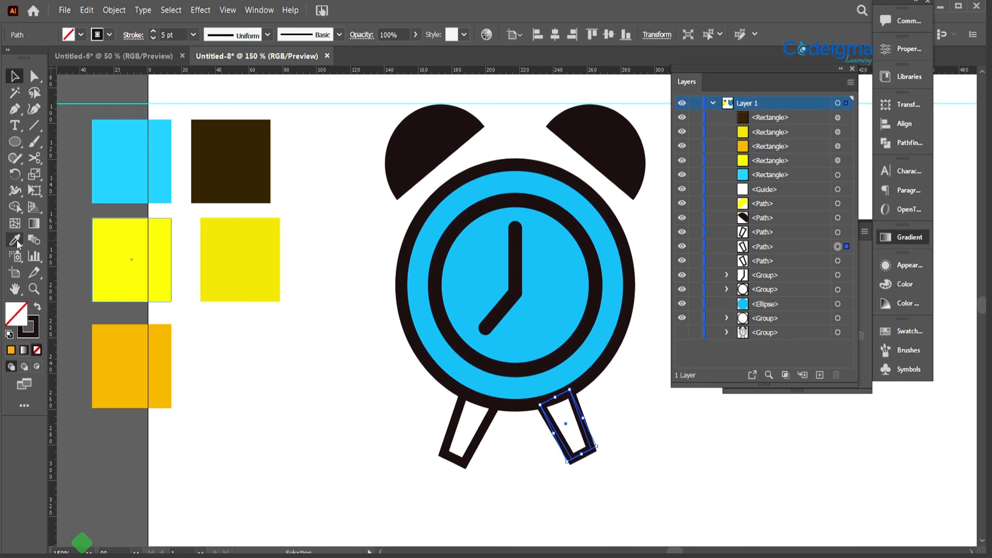
pyautogui.click(139, 362)
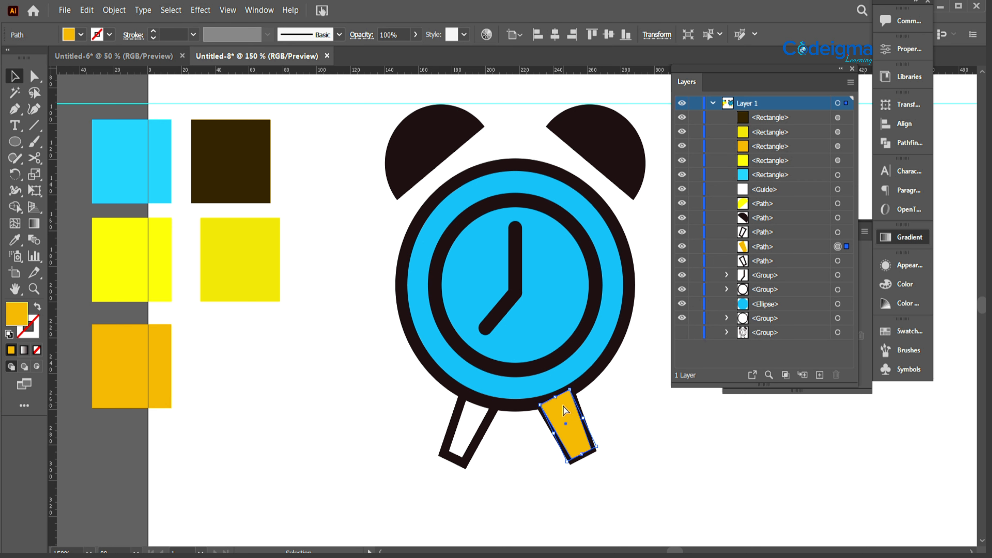
# Step: Adjust the orange copy so it fits within the right leg's dark outline
pyautogui.hotkey('ctrl', '=')
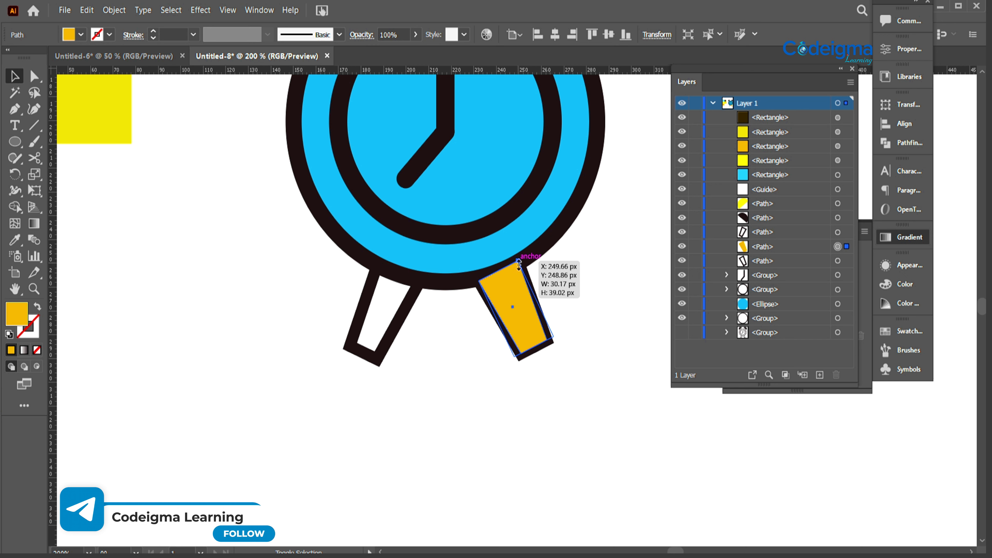
pyautogui.moveTo(519, 264); pyautogui.dragTo(520, 270)
pyautogui.moveTo(514, 328)
pyautogui.mouseDown()
pyautogui.moveTo(503, 363)
pyautogui.moveTo(529, 330)
pyautogui.mouseUp()
pyautogui.click(650, 401)
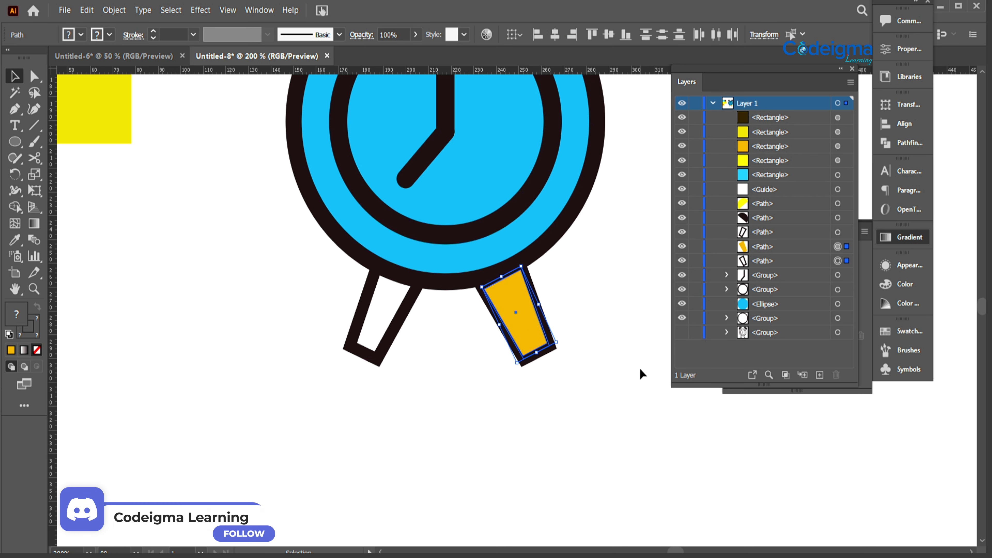
# Step: Group the right leg's outline and orange fill, duplicate the group in place, and reflect the copy horizontally
pyautogui.click(563, 332)
pyautogui.moveTo(506, 373); pyautogui.dragTo(503, 374)
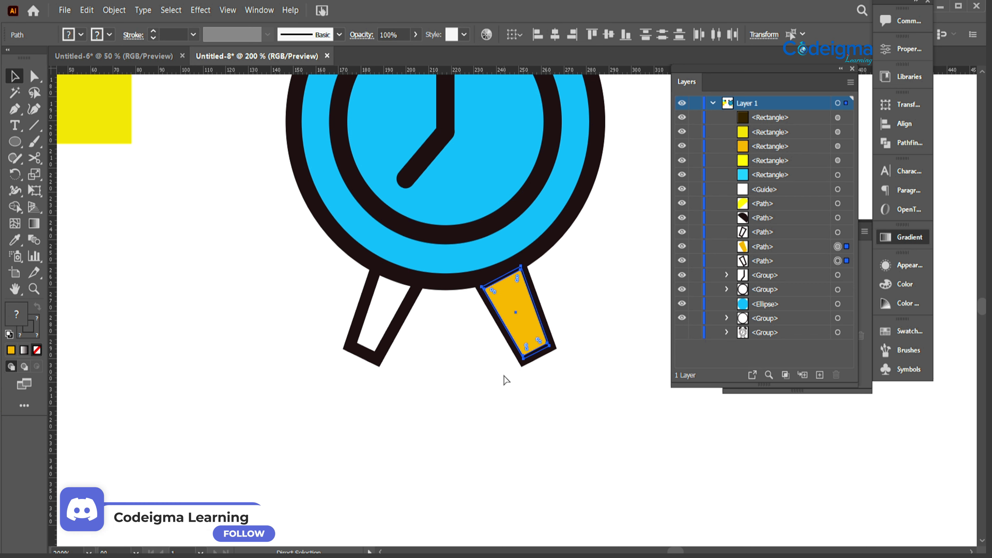
pyautogui.hotkey('ctrl', 'g')
pyautogui.hotkey('ctrl', 'c')
pyautogui.hotkey('ctrl', 'f')
pyautogui.rightClick(533, 326)
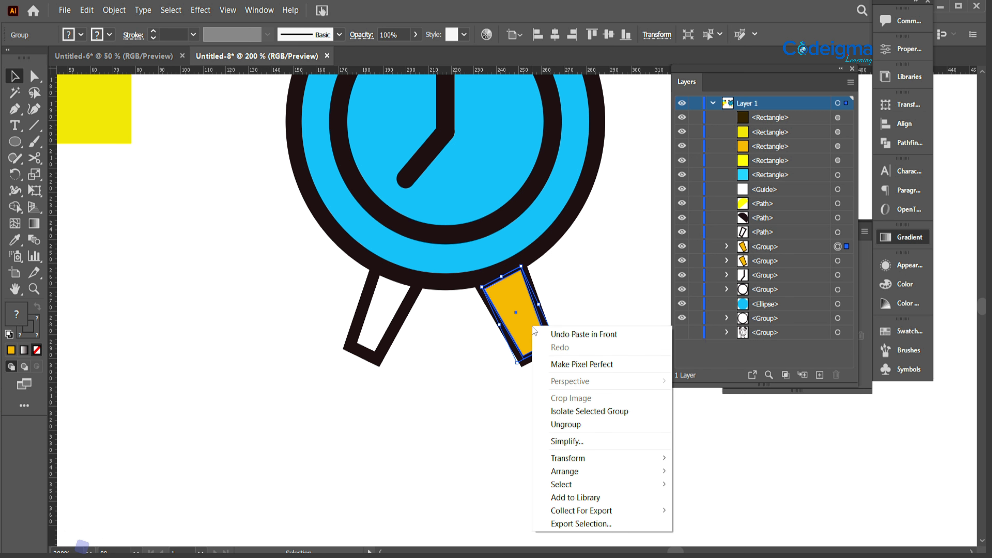
pyautogui.moveTo(568, 458)
pyautogui.click(630, 399)
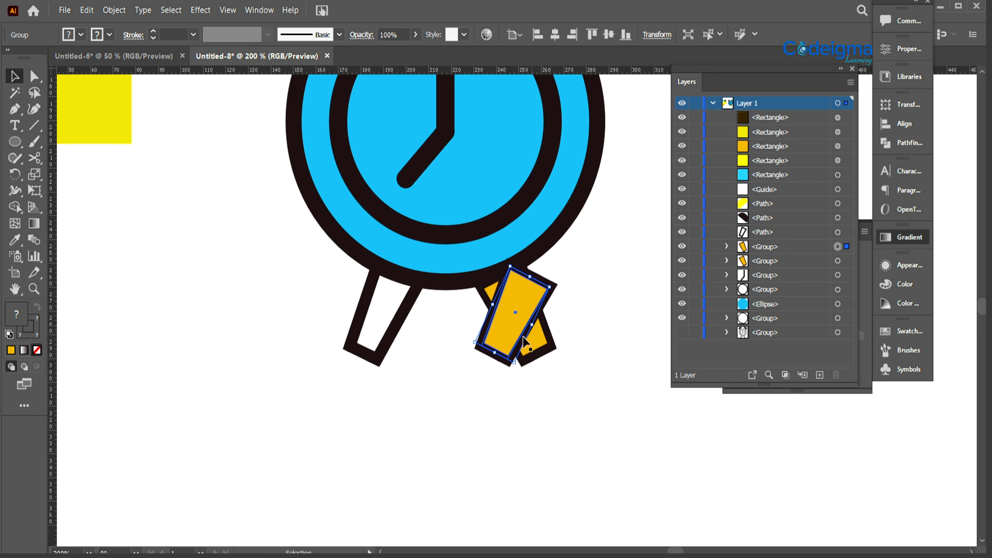
# Step: Move the mirrored leg group over the left leg and delete the old unfilled left leg outline
pyautogui.moveTo(524, 335); pyautogui.dragTo(395, 355)
pyautogui.hotkey('ctrl', 'z')
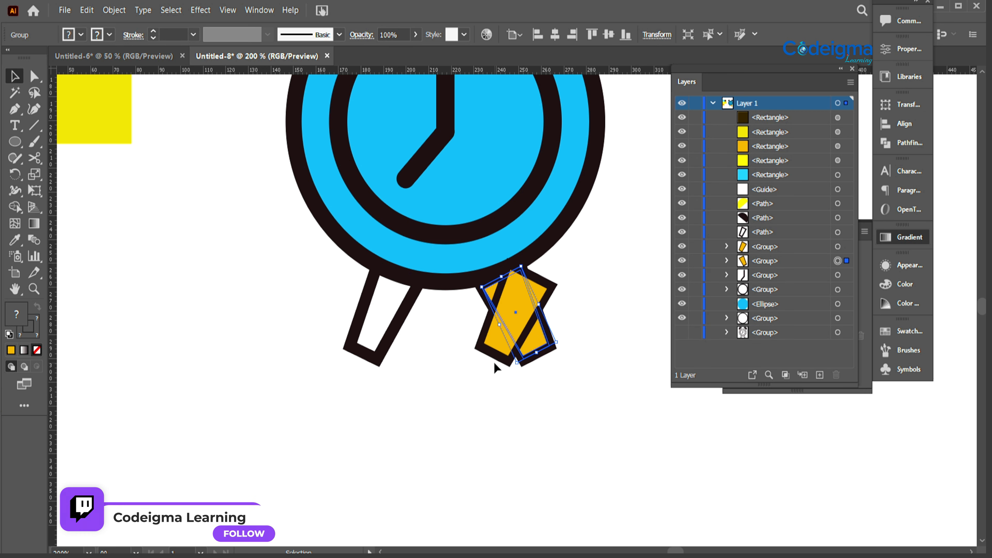
pyautogui.moveTo(493, 355); pyautogui.dragTo(358, 350)
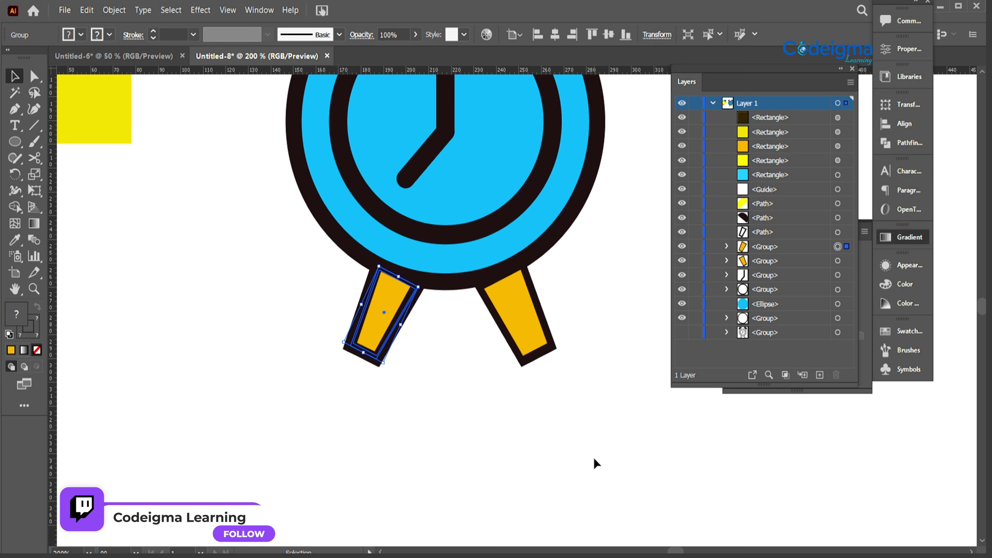
pyautogui.click(594, 459)
pyautogui.click(838, 232)
pyautogui.press('Delete')
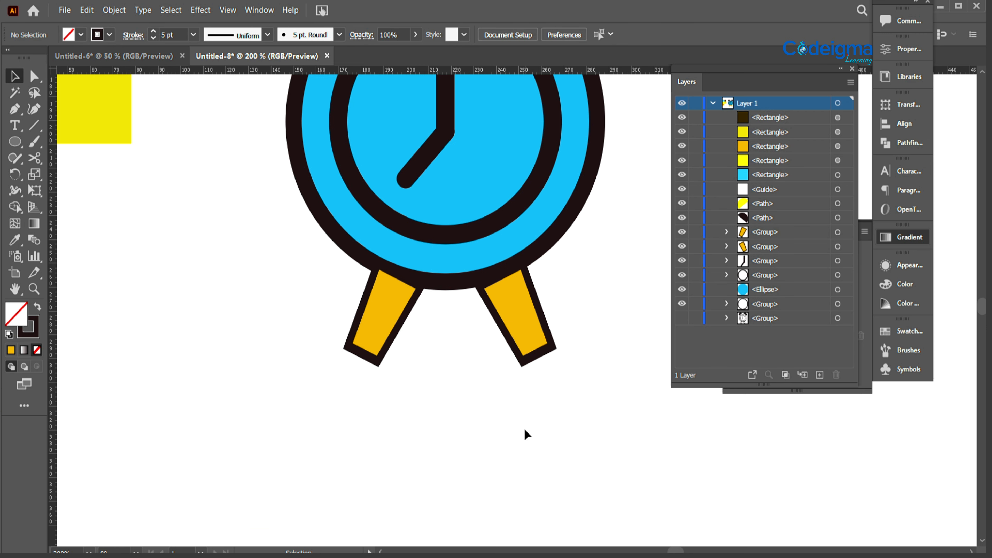
# Step: Shift the left leg slightly outward and place a horizontal guide just below both feet
pyautogui.moveTo(386, 345); pyautogui.dragTo(378, 336)
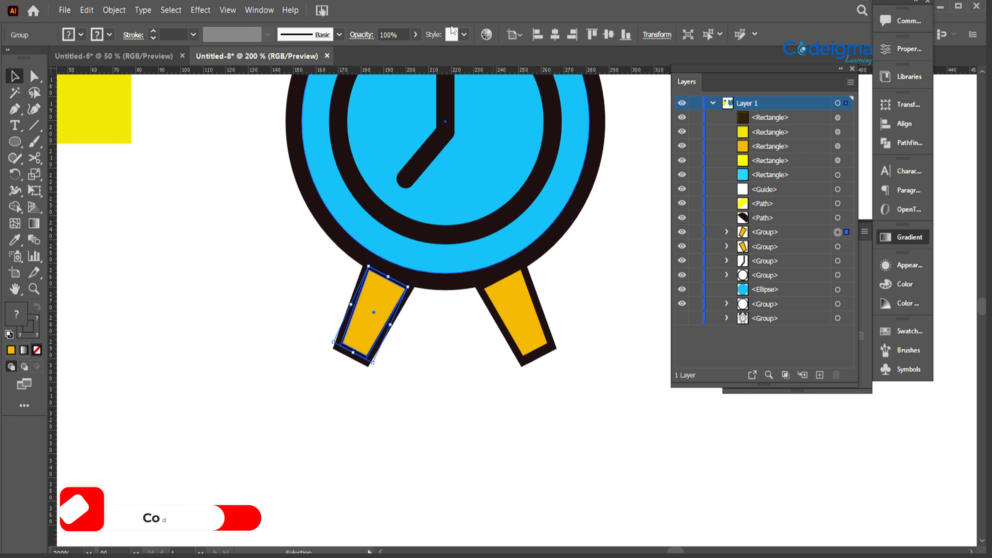
pyautogui.moveTo(456, 68)
pyautogui.mouseDown()
pyautogui.moveTo(499, 376)
pyautogui.moveTo(501, 367)
pyautogui.mouseUp()
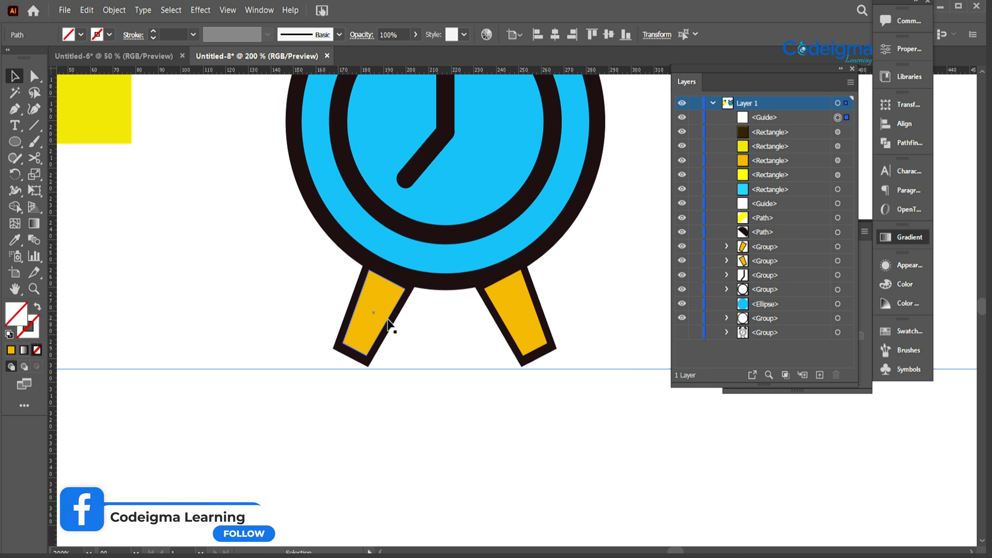
pyautogui.moveTo(478, 438); pyautogui.dragTo(505, 477)
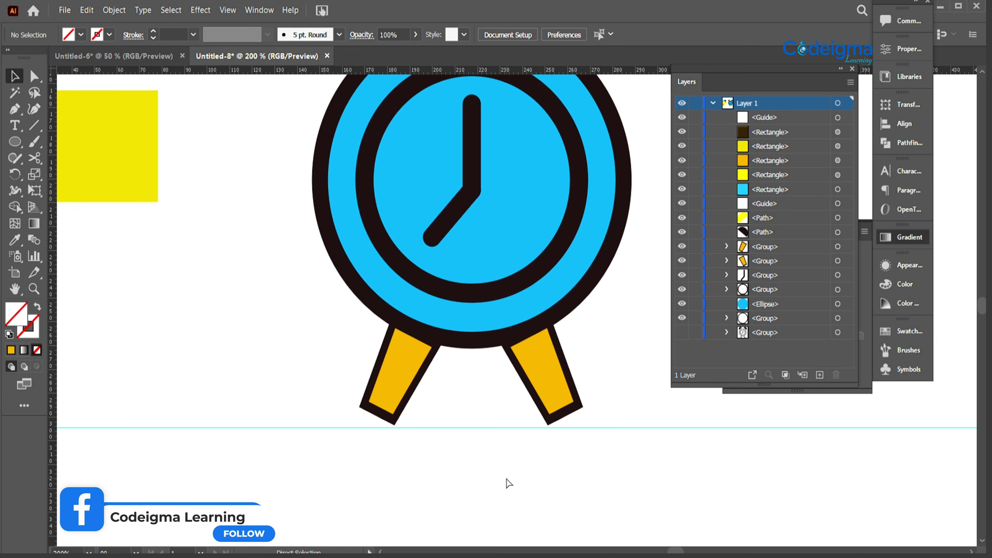
pyautogui.hotkey('ctrl', '-')
pyautogui.hotkey('ctrl', '-')
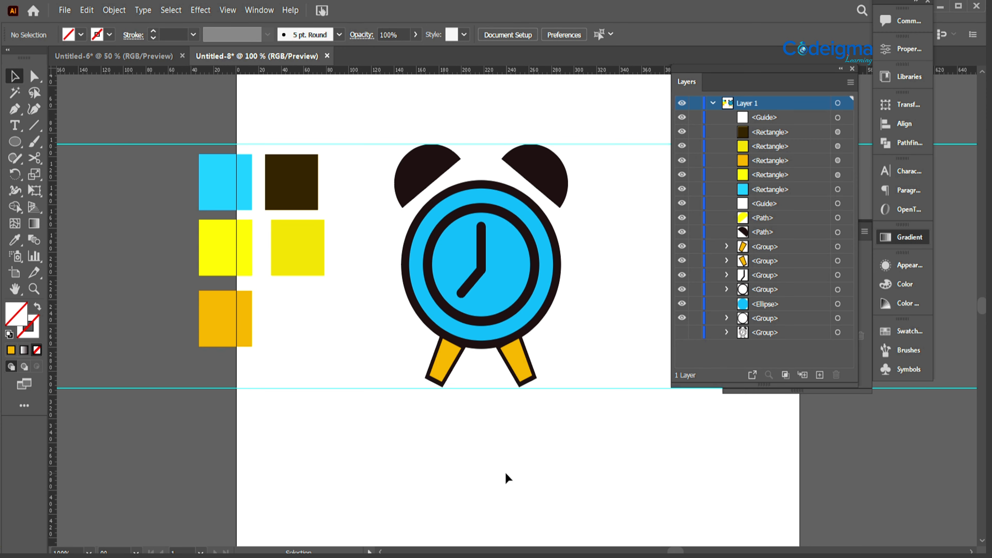
pyautogui.hotkey('ctrl', '-')
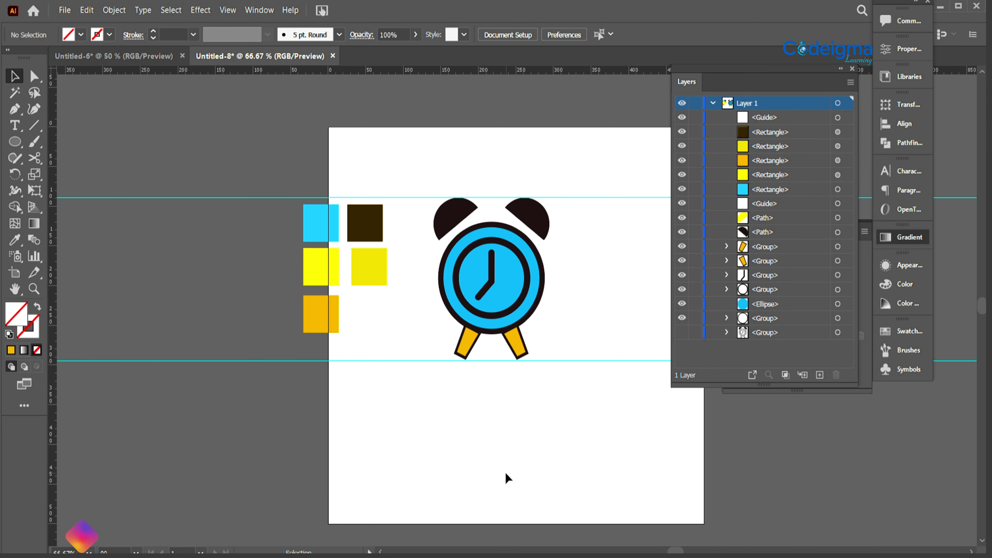
# Step: Draw an ellipse that fills the inside of the clock's inner ring and position it at the ring's centre
pyautogui.hotkey('ctrl', '+')
pyautogui.hotkey('ctrl', '+')
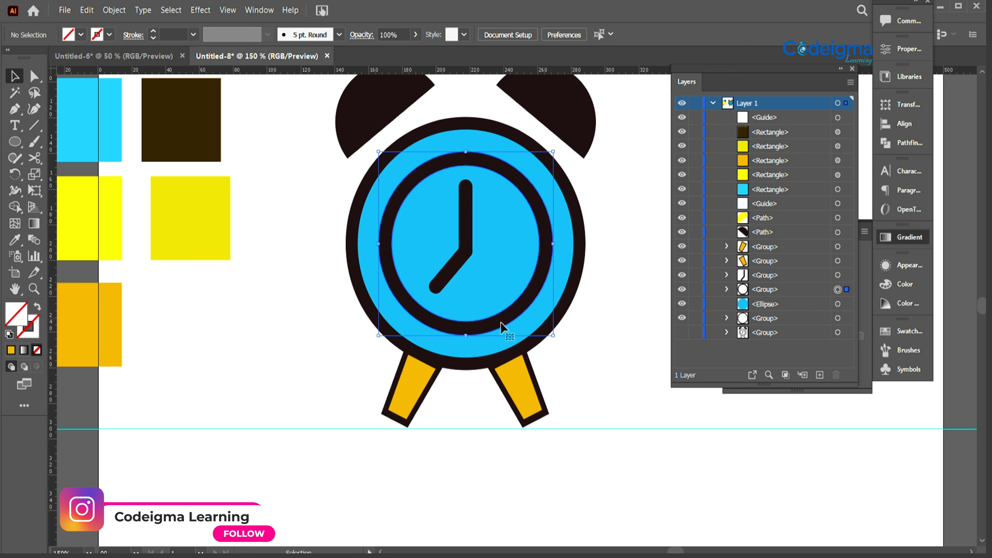
pyautogui.click(500, 323)
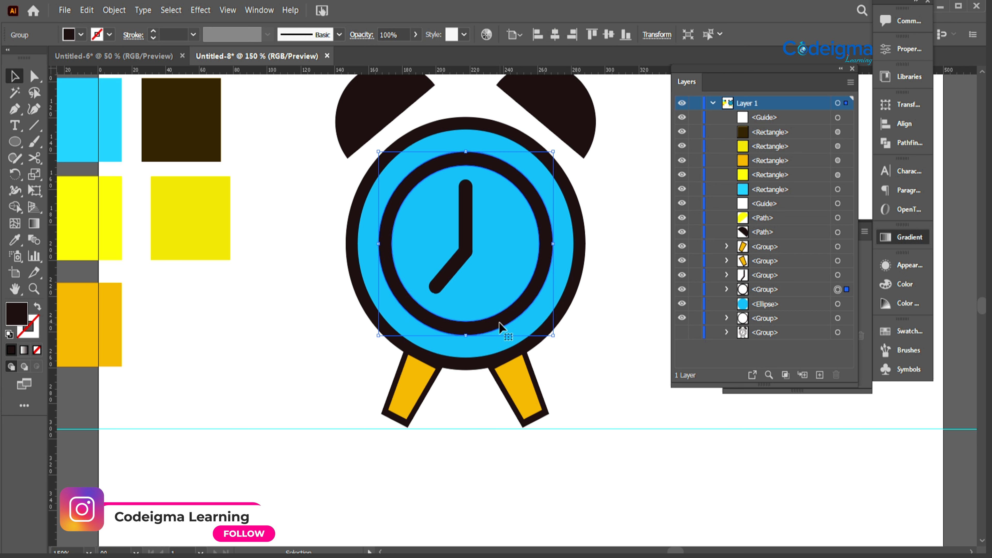
pyautogui.click(611, 469)
pyautogui.moveTo(14, 142); pyautogui.dragTo(86, 173)
pyautogui.click(86, 173)
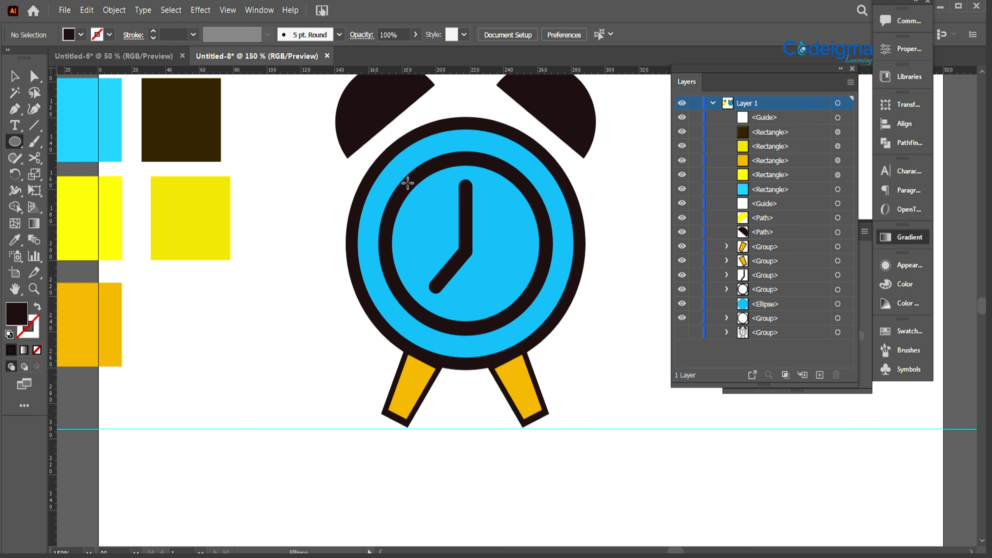
pyautogui.click(838, 290)
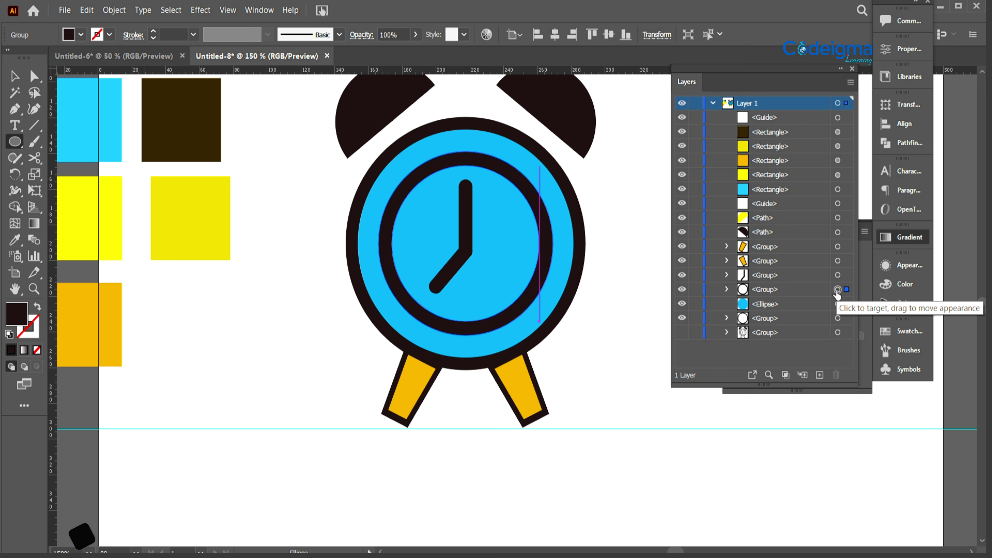
pyautogui.moveTo(392, 179); pyautogui.dragTo(547, 300)
pyautogui.press('v')
pyautogui.moveTo(471, 295); pyautogui.dragTo(477, 265)
# Step: Fill the new ellipse with white and reorder it beneath the hands and inner ring, just above the blue ellipse
pyautogui.click(81, 34)
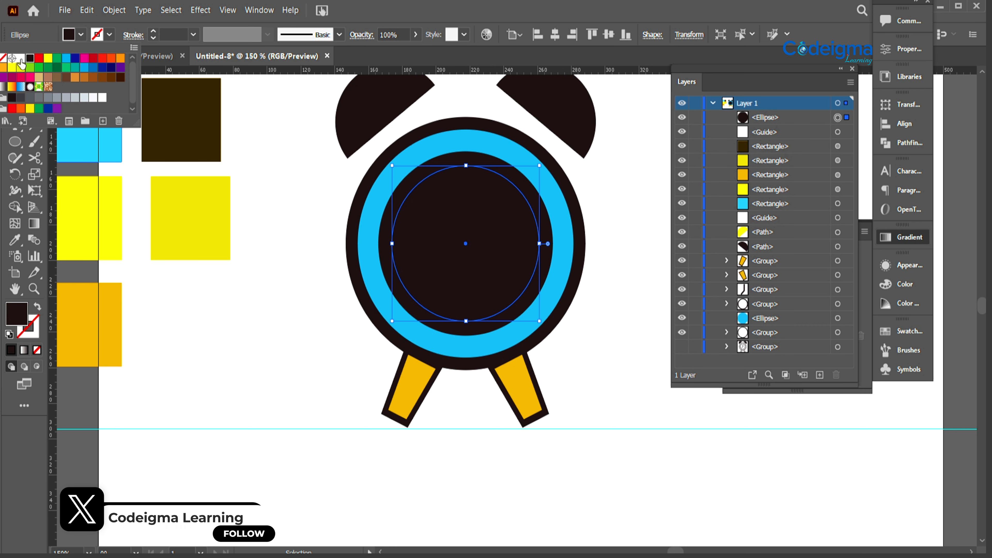
pyautogui.click(21, 59)
pyautogui.moveTo(764, 122); pyautogui.dragTo(782, 292)
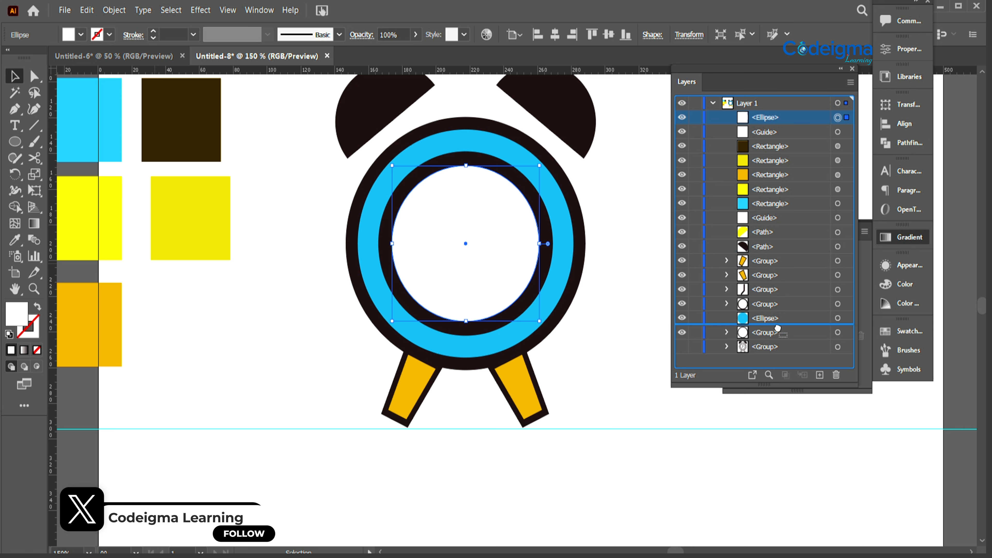
pyautogui.moveTo(777, 329); pyautogui.dragTo(765, 309)
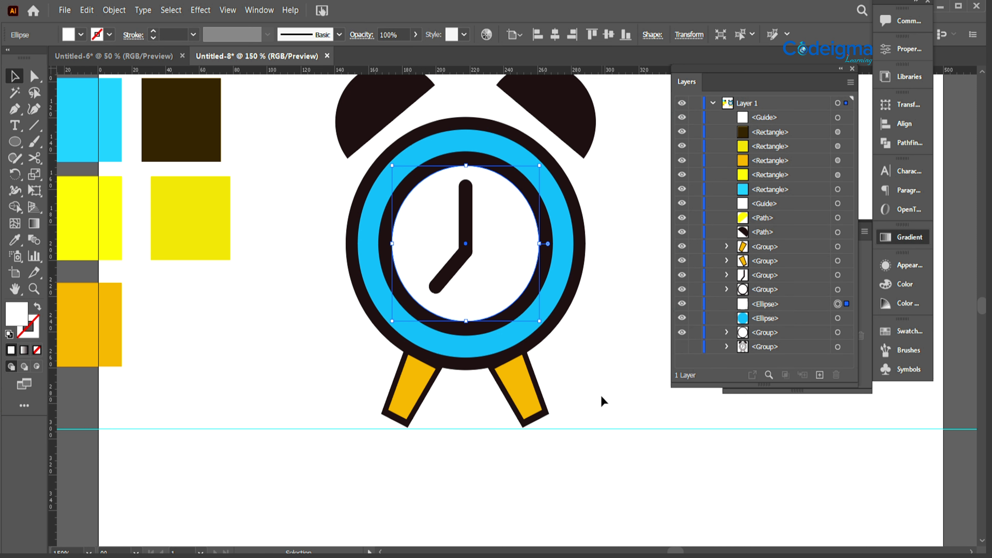
pyautogui.click(605, 402)
pyautogui.hotkey('ctrl', '-')
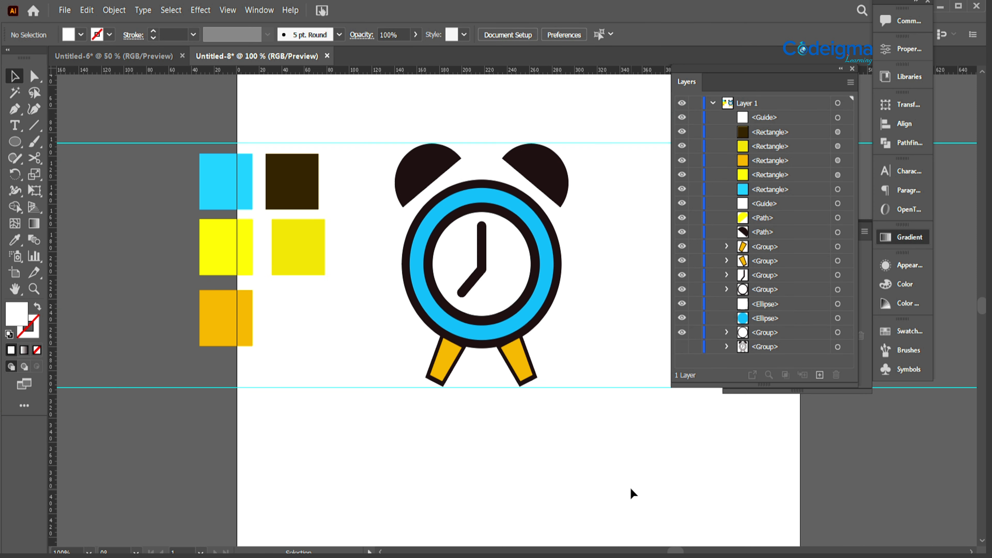
# Step: Duplicate the left bell in place and give the copy the fill of the bright yellow sample rectangle
pyautogui.moveTo(588, 418); pyautogui.dragTo(571, 445)
pyautogui.click(414, 201)
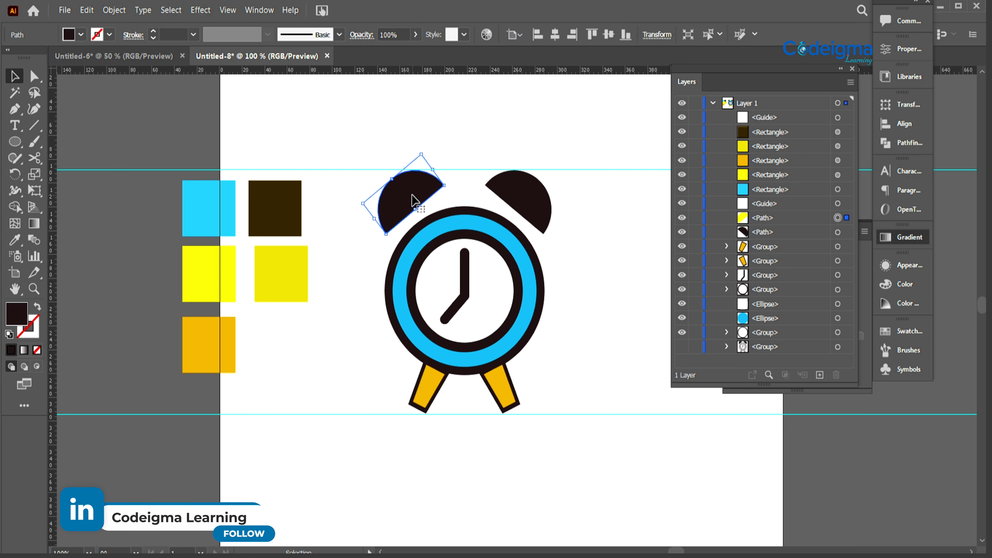
pyautogui.hotkey('ctrl', 'f')
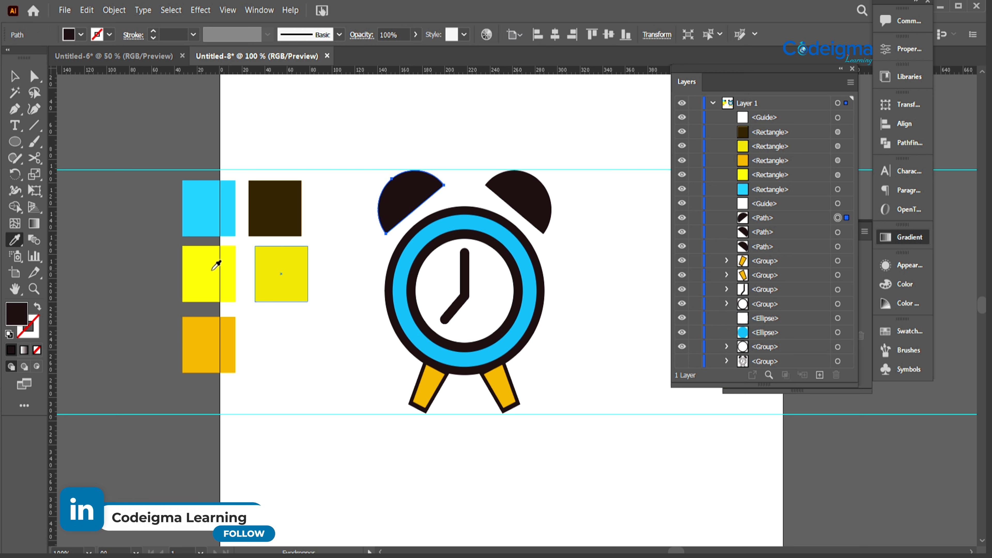
pyautogui.click(216, 266)
pyautogui.press('v')
# Step: Shrink the yellow half-circle to about 47 by 42 px and fit it inside the left bell
pyautogui.moveTo(423, 154); pyautogui.dragTo(410, 168)
pyautogui.moveTo(411, 200); pyautogui.dragTo(394, 182)
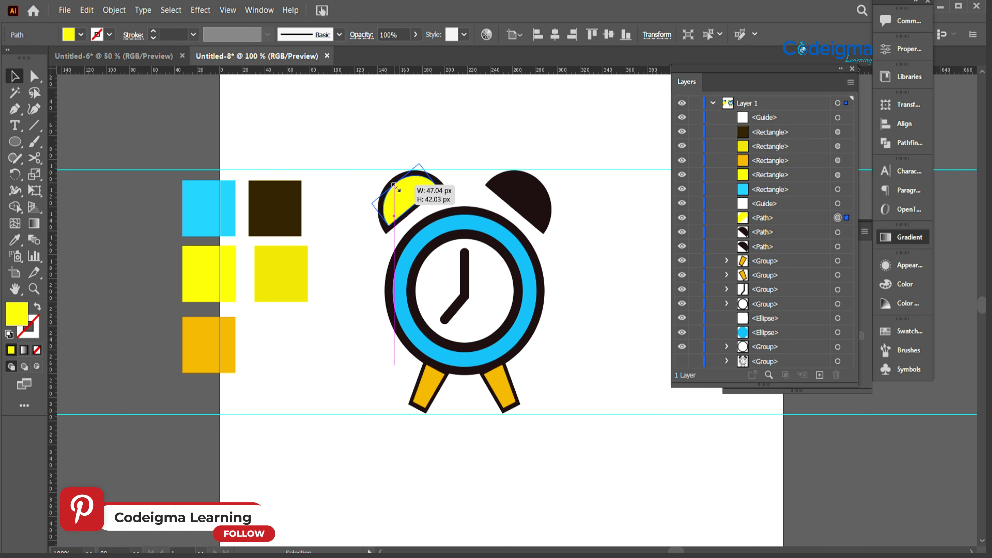
pyautogui.click(516, 152)
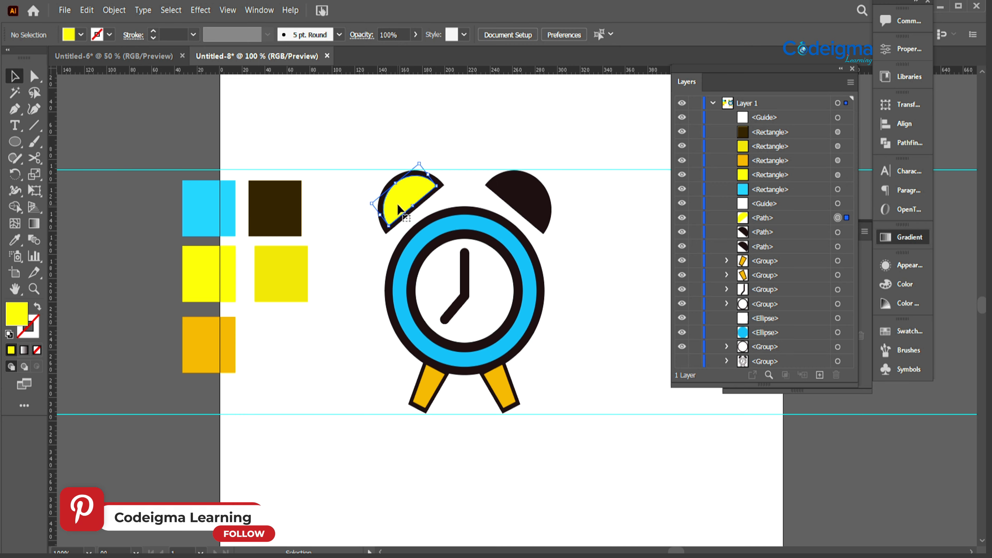
# Step: Using the darker yellow sample's fill, draw a curved Pen shading shape along the upper edge of the yellow bell
pyautogui.hotkey('ctrl', '+')
pyautogui.hotkey('ctrl', '+')
pyautogui.moveTo(403, 212); pyautogui.dragTo(359, 168)
pyautogui.click(219, 387)
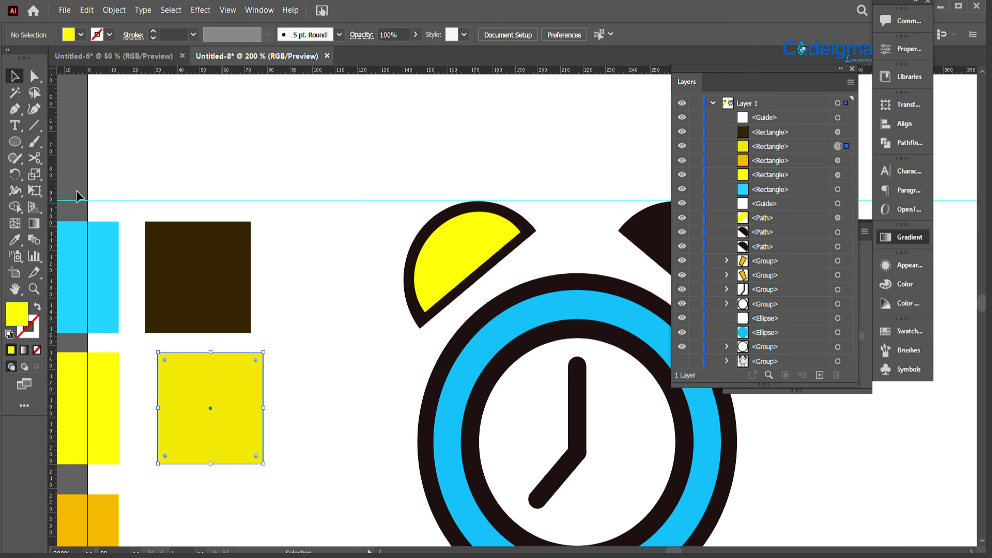
pyautogui.click(14, 109)
pyautogui.click(442, 223)
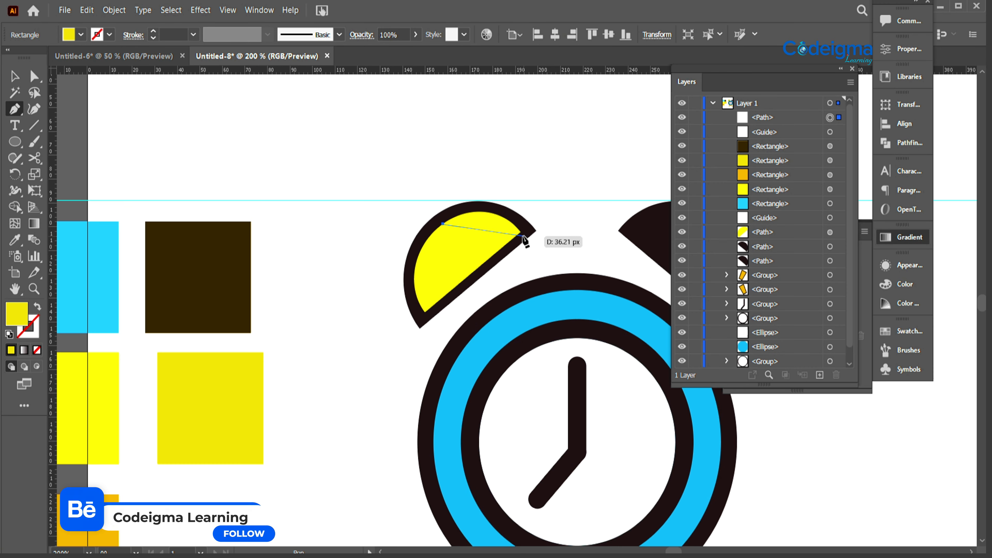
pyautogui.moveTo(521, 233); pyautogui.dragTo(525, 240)
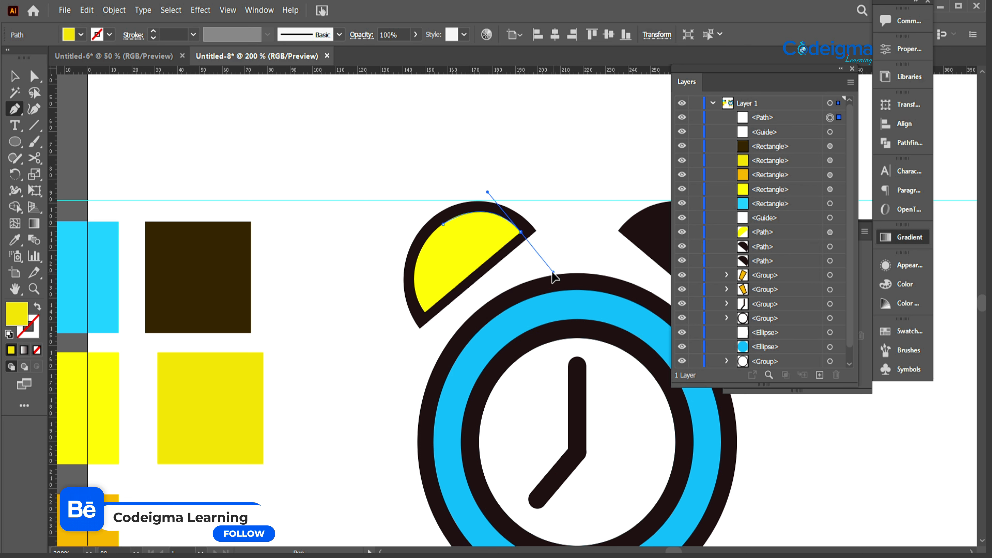
pyautogui.moveTo(559, 275); pyautogui.dragTo(554, 271)
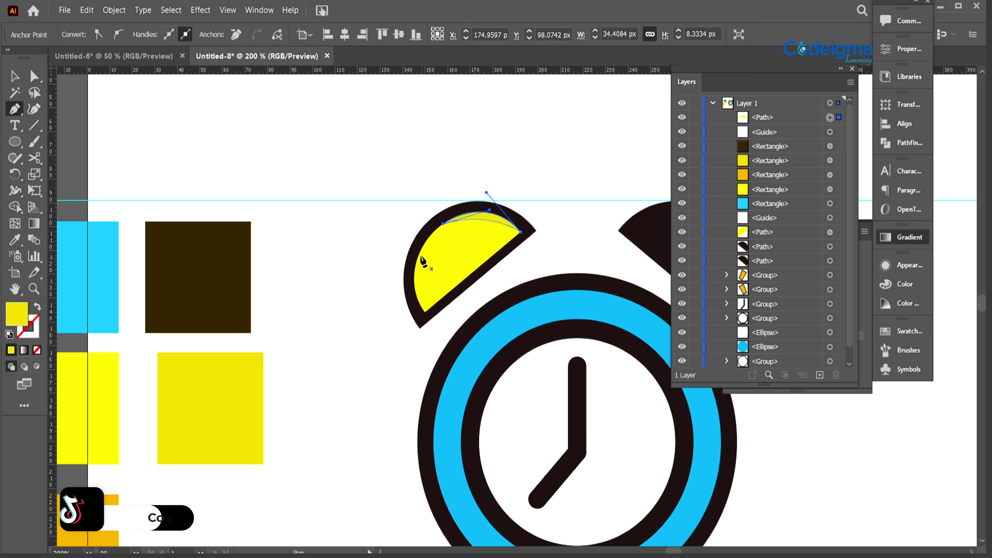
# Step: Draw a second darker-yellow curved Pen shape along the outer lower edge of the yellow bell
pyautogui.click(425, 247)
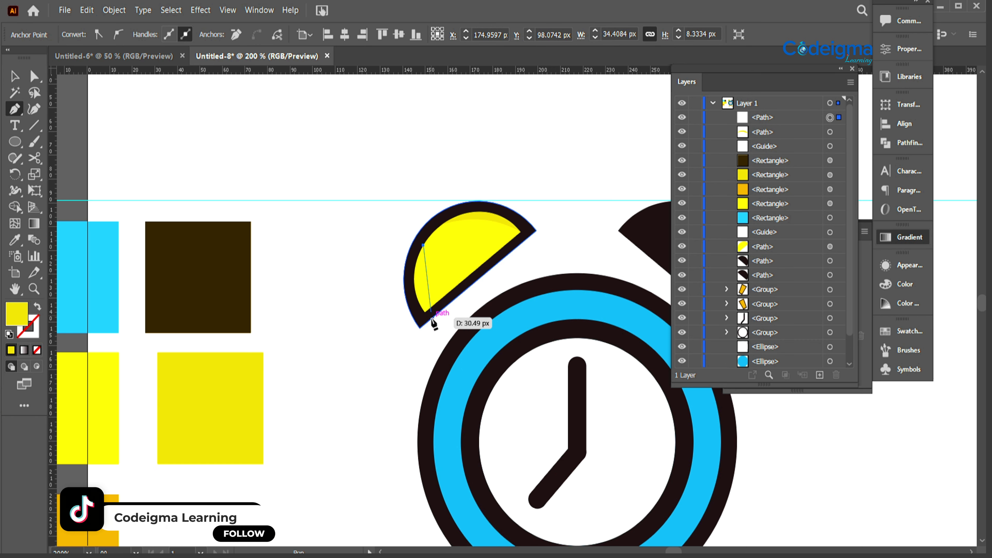
pyautogui.moveTo(426, 313)
pyautogui.mouseDown()
pyautogui.moveTo(439, 358)
pyautogui.moveTo(429, 323)
pyautogui.mouseUp()
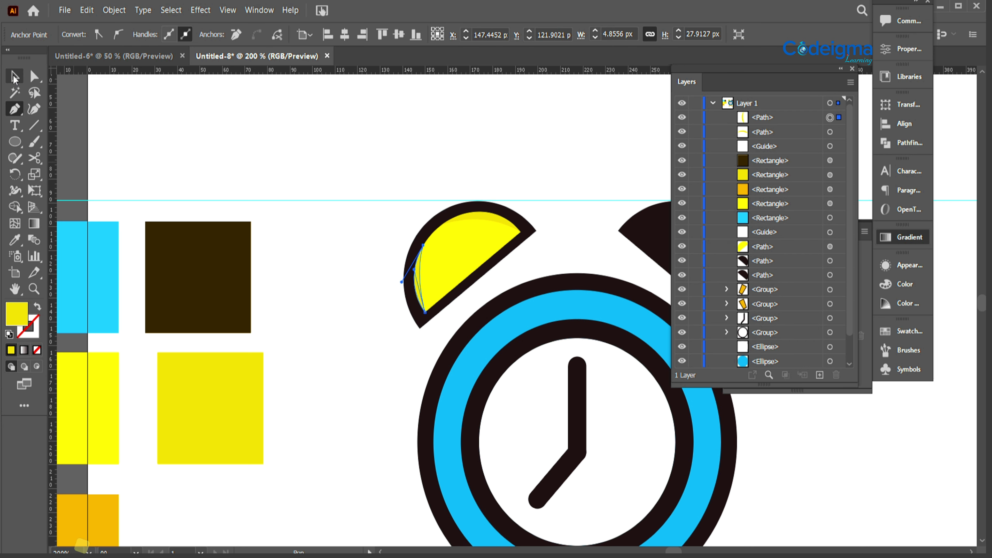
pyautogui.click(14, 76)
pyautogui.click(207, 258)
pyautogui.hotkey('ctrl', '-')
pyautogui.hotkey('ctrl', '-')
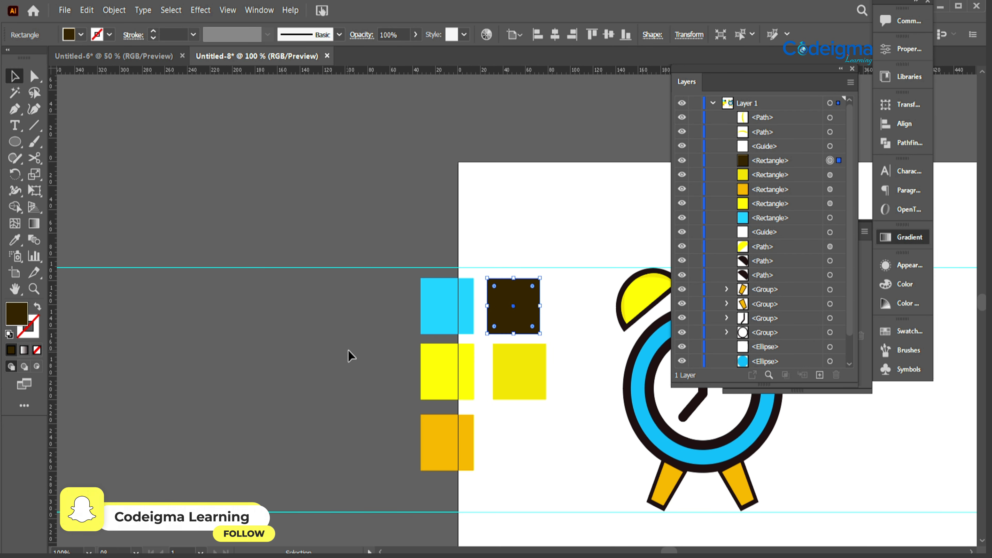
# Step: Group the left bell's black outline shape with its yellow fill and shading shapes
pyautogui.moveTo(413, 379); pyautogui.dragTo(97, 310)
pyautogui.moveTo(295, 201); pyautogui.dragTo(351, 228)
pyautogui.hotkey('ctrl', 'g')
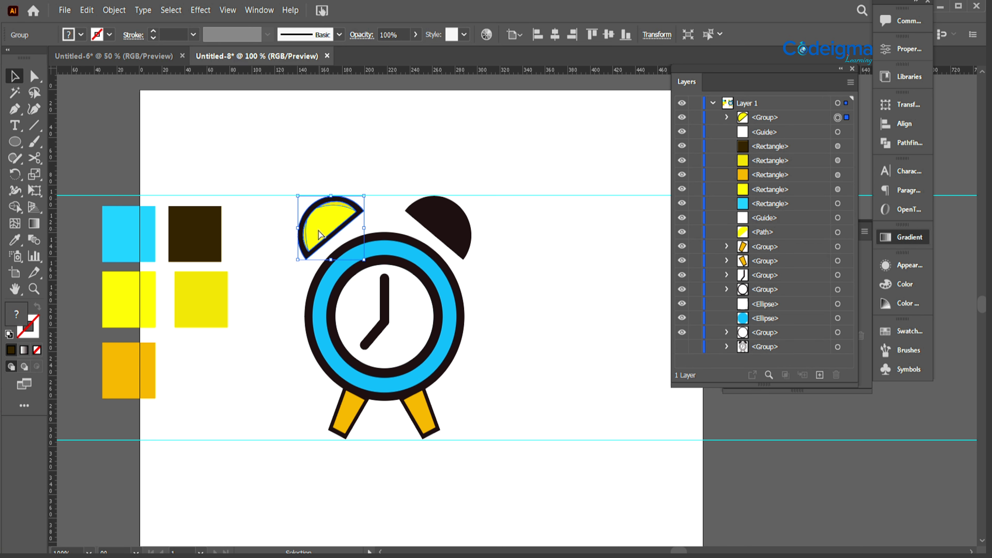
# Step: Make a left-right mirrored copy of the left bell group with Reflect and place it over the right bell
pyautogui.rightClick(326, 214)
pyautogui.moveTo(359, 348)
pyautogui.click(509, 399)
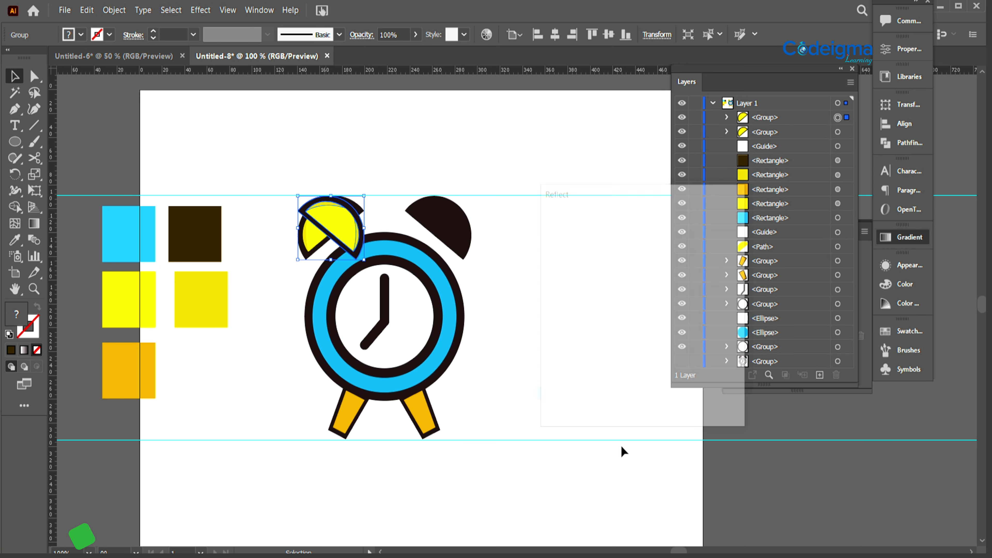
pyautogui.click(577, 402)
pyautogui.moveTo(353, 211); pyautogui.dragTo(460, 211)
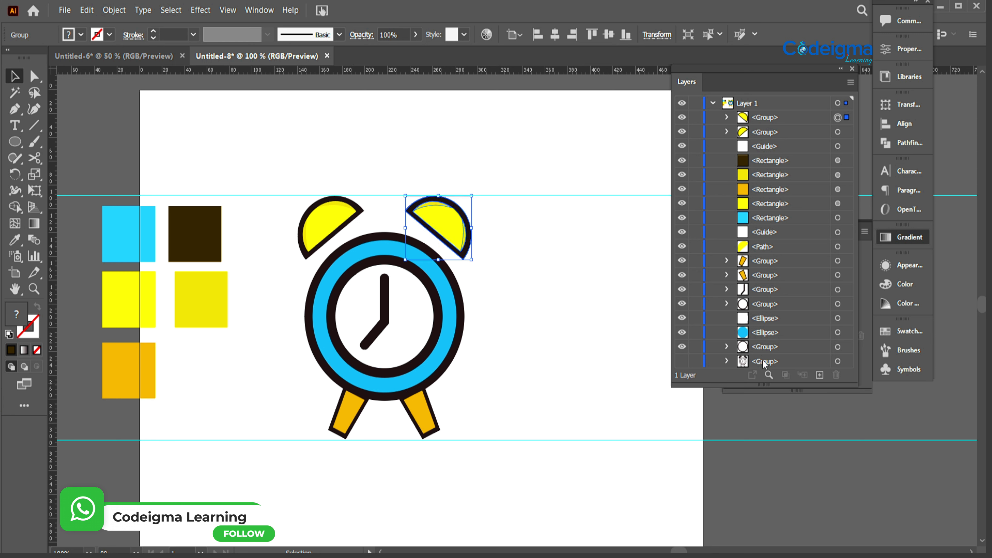
# Step: Delete the old black half-circle beneath the mirrored right bell, hiding the bell group only while doing so
pyautogui.click(682, 118)
pyautogui.click(455, 240)
pyautogui.press('Delete')
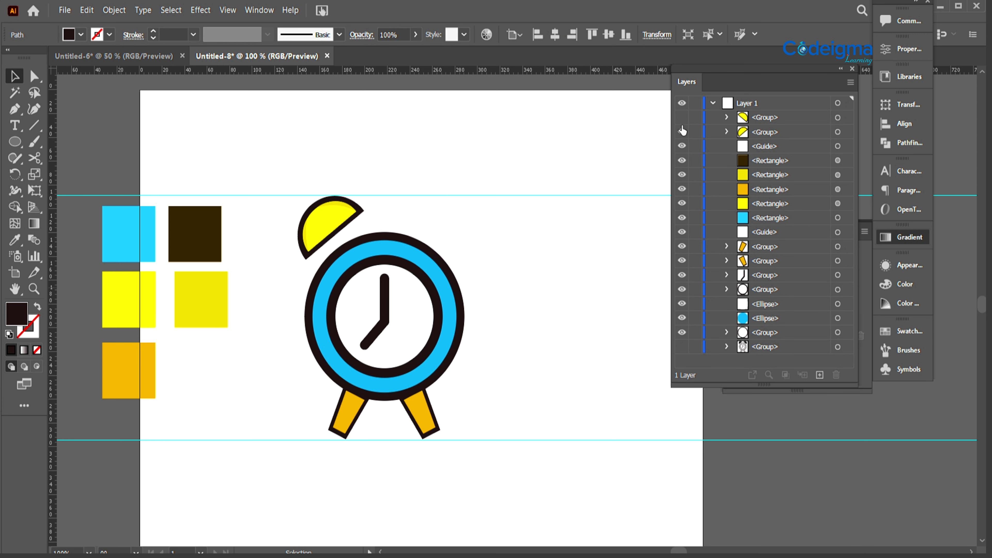
pyautogui.click(681, 118)
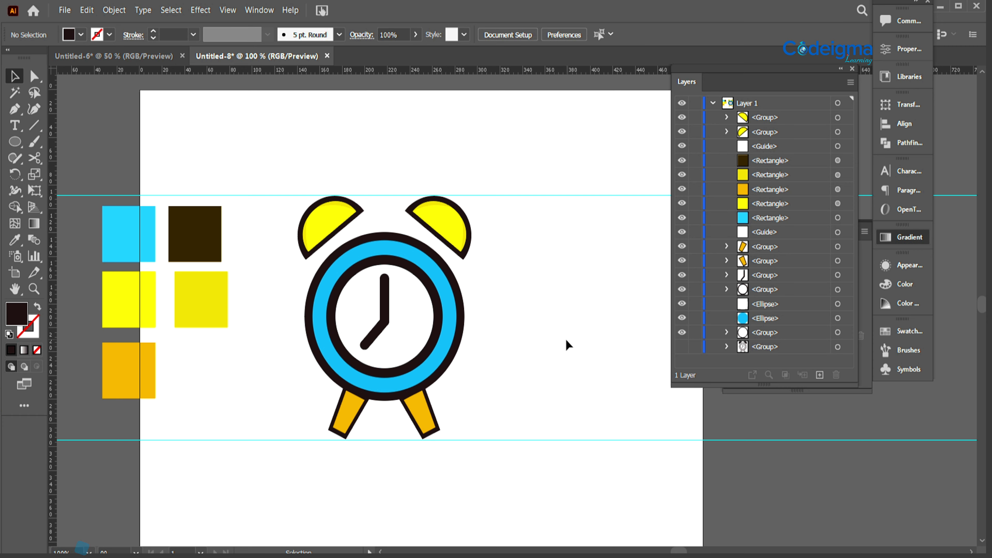
# Step: Select the whole clock and expand its appearance and strokes into filled shapes
pyautogui.hotkey('ctrl', '+')
pyautogui.press('space')
pyautogui.moveTo(560, 377); pyautogui.dragTo(575, 303)
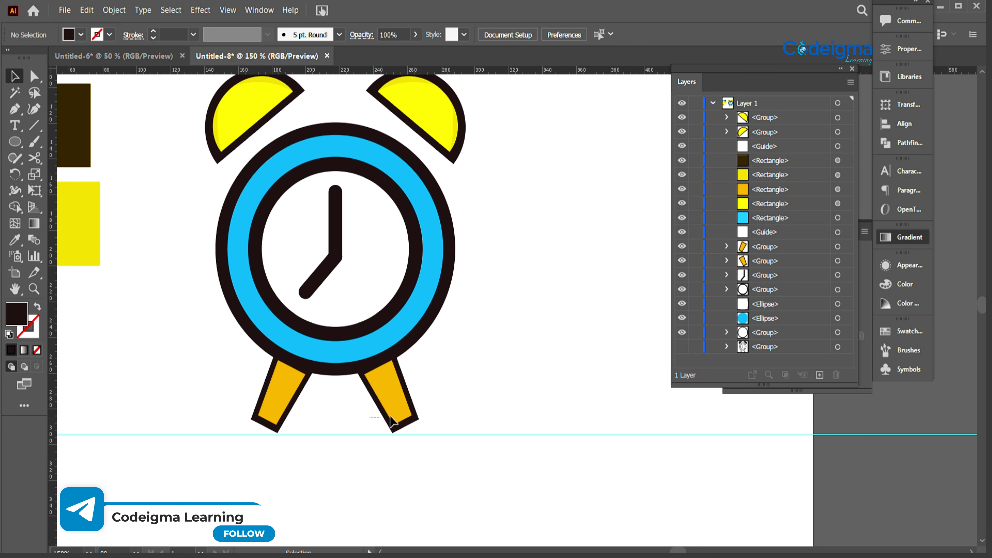
pyautogui.click(400, 429)
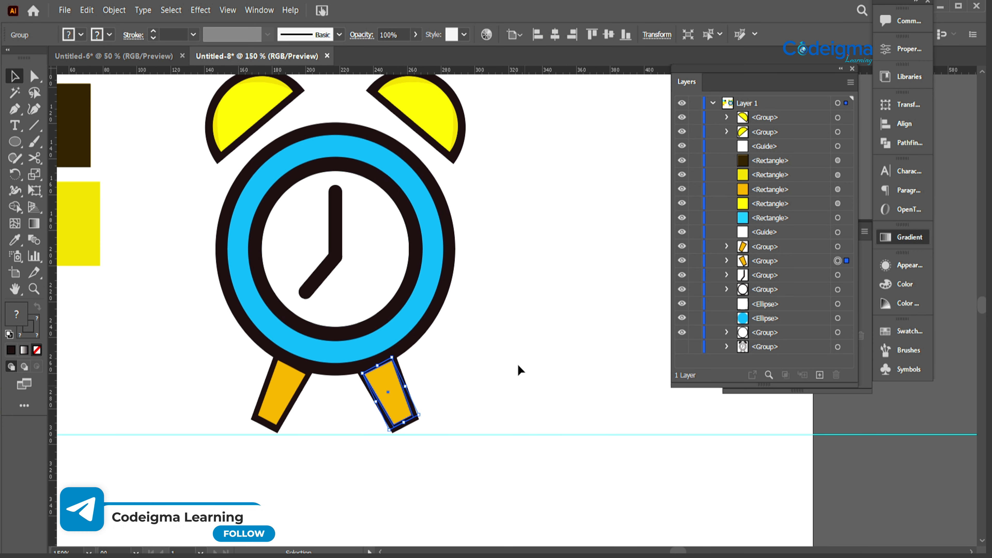
pyautogui.press('space')
pyautogui.moveTo(519, 365); pyautogui.dragTo(538, 394)
pyautogui.moveTo(472, 404); pyautogui.dragTo(482, 447)
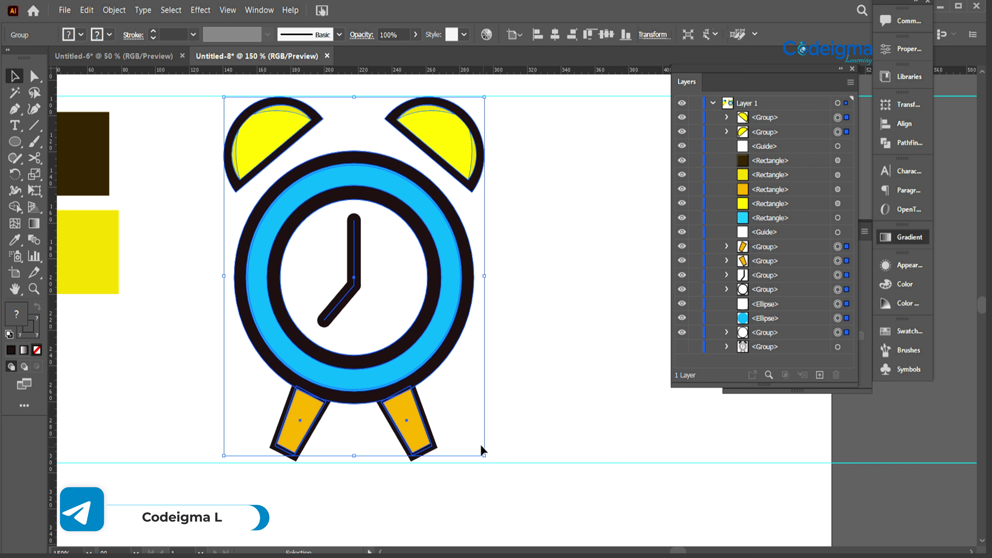
pyautogui.click(117, 12)
pyautogui.click(154, 168)
pyautogui.click(114, 11)
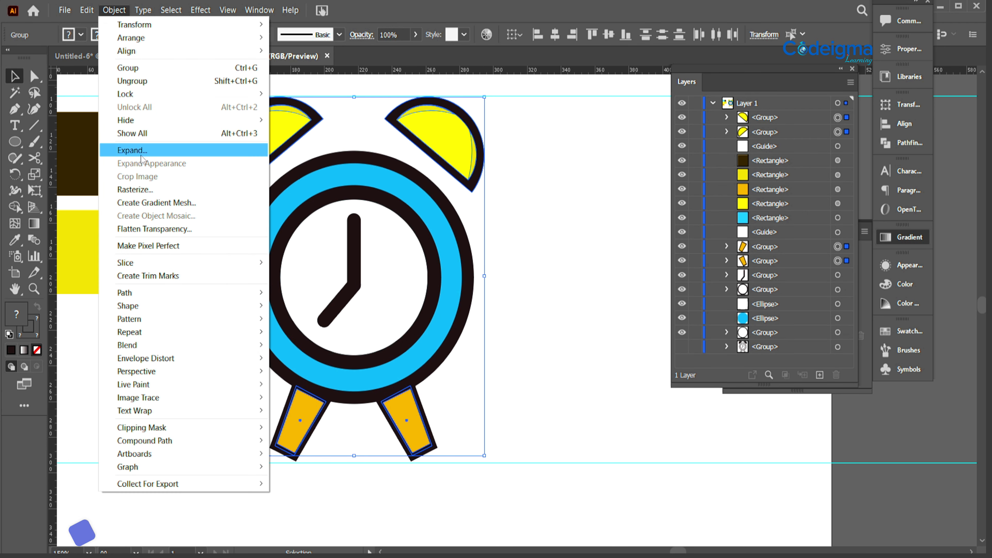
pyautogui.click(153, 146)
pyautogui.press('Return')
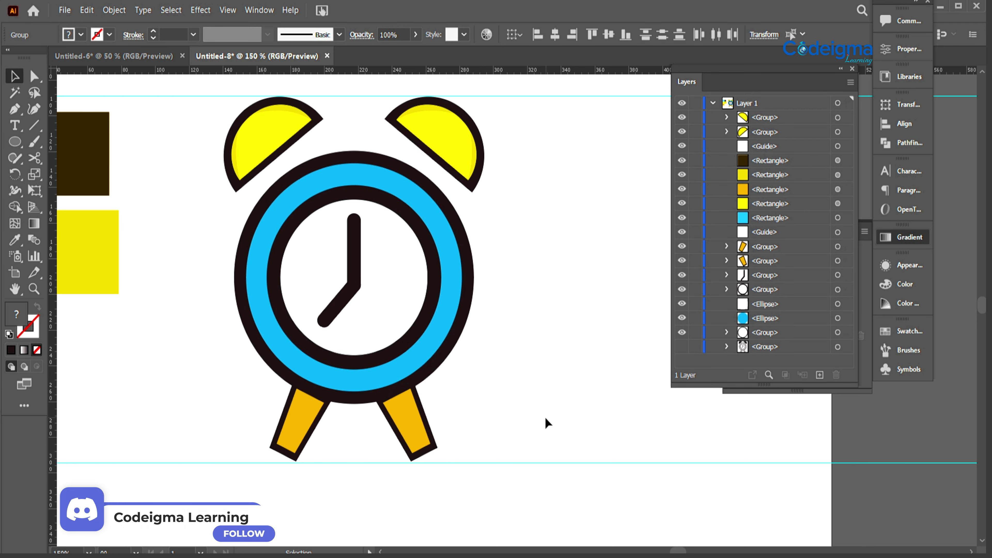
pyautogui.click(545, 421)
# Step: Ungroup the right leg and enlarge its orange fill slightly so it fills the black outline
pyautogui.click(418, 434)
pyautogui.rightClick(413, 430)
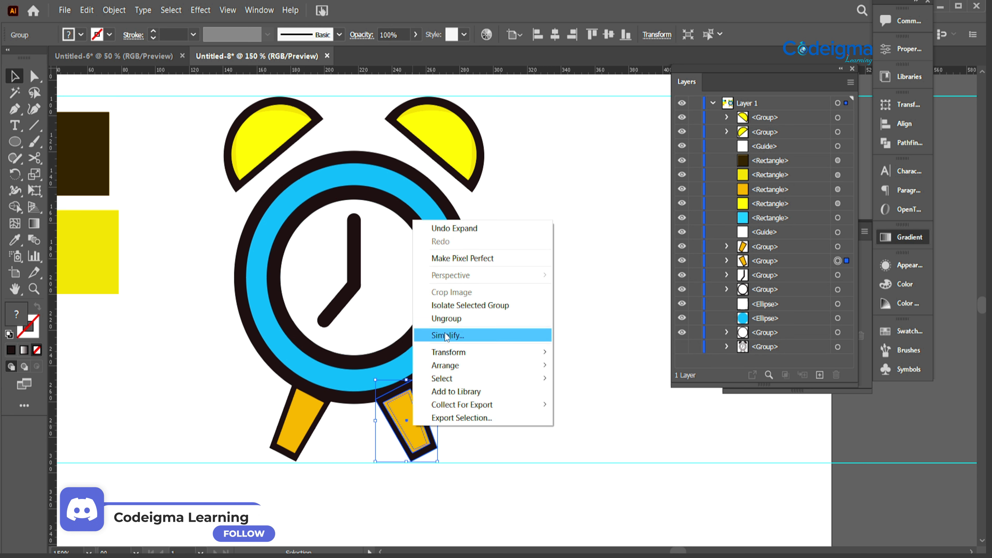
pyautogui.click(449, 319)
pyautogui.click(409, 421)
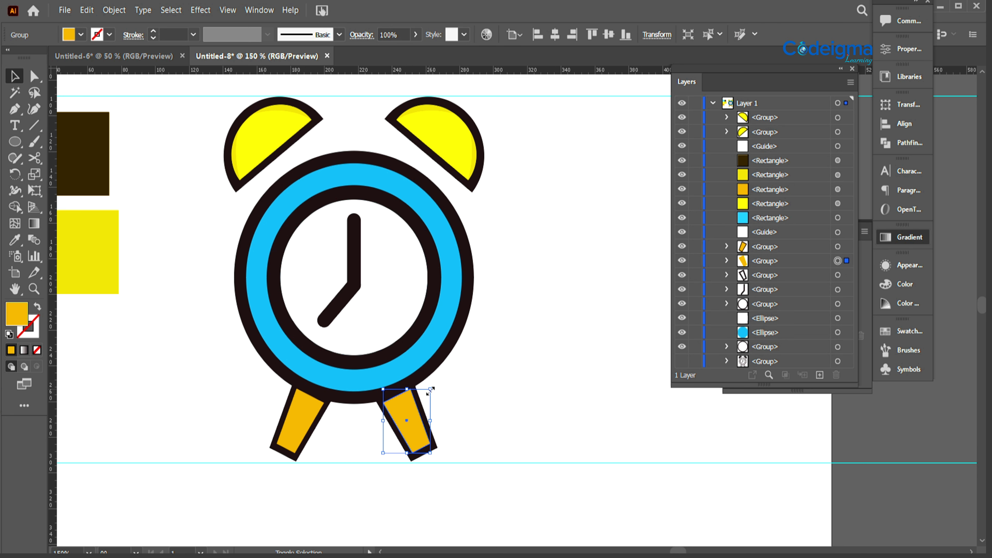
pyautogui.moveTo(412, 429); pyautogui.dragTo(433, 454)
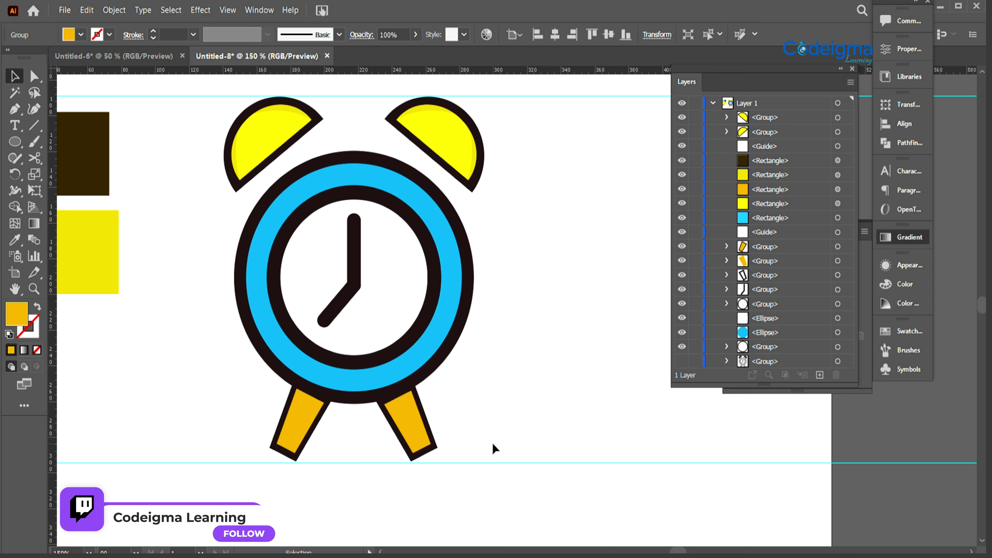
pyautogui.click(492, 450)
# Step: Ungroup the left leg and enlarge its orange fill slightly so it fills the black outline
pyautogui.click(295, 390)
pyautogui.rightClick(300, 423)
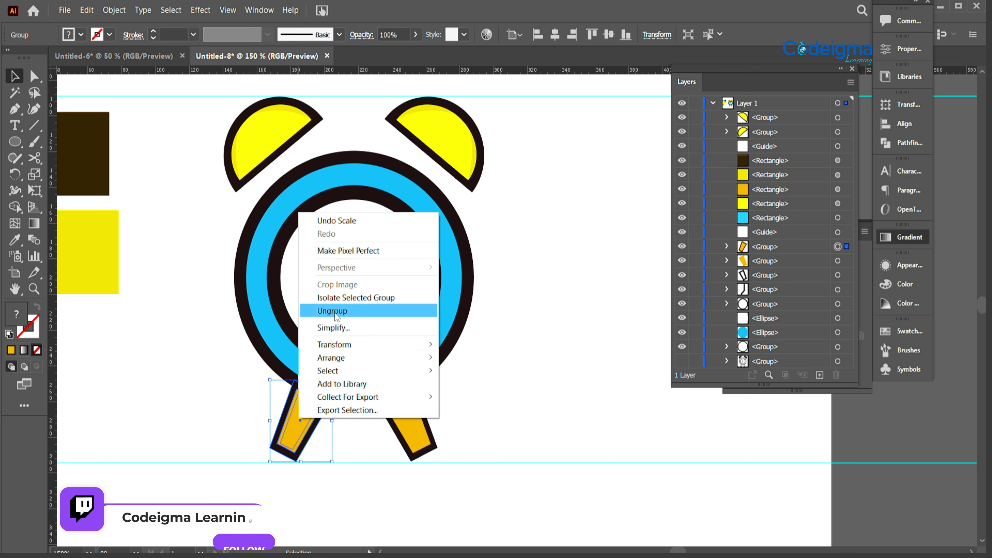
pyautogui.click(332, 313)
pyautogui.click(294, 436)
pyautogui.moveTo(323, 390); pyautogui.dragTo(322, 393)
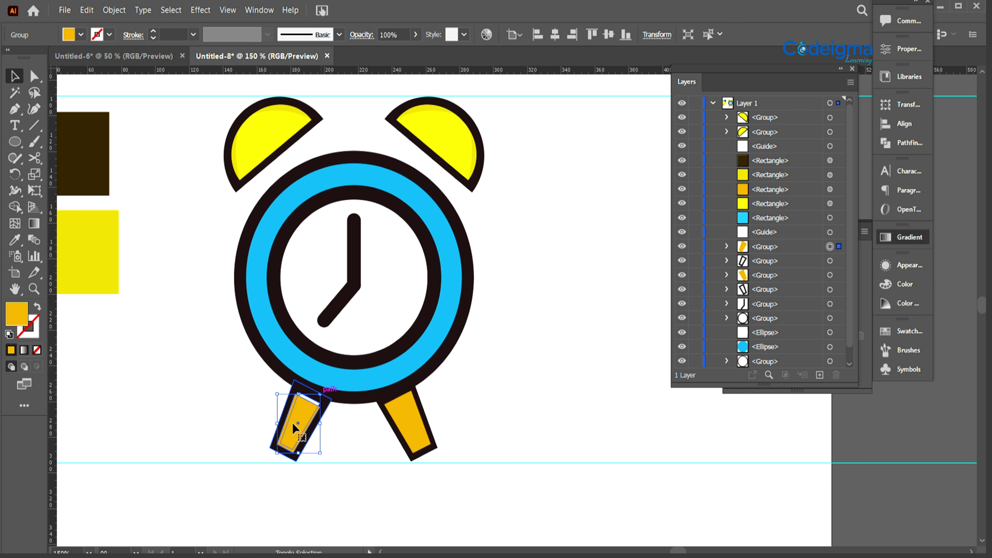
pyautogui.moveTo(295, 433); pyautogui.dragTo(277, 454)
pyautogui.click(468, 424)
# Step: Resize both legs together to about 99 by 43 px at the lower guide
pyautogui.hotkey('ctrl', '-')
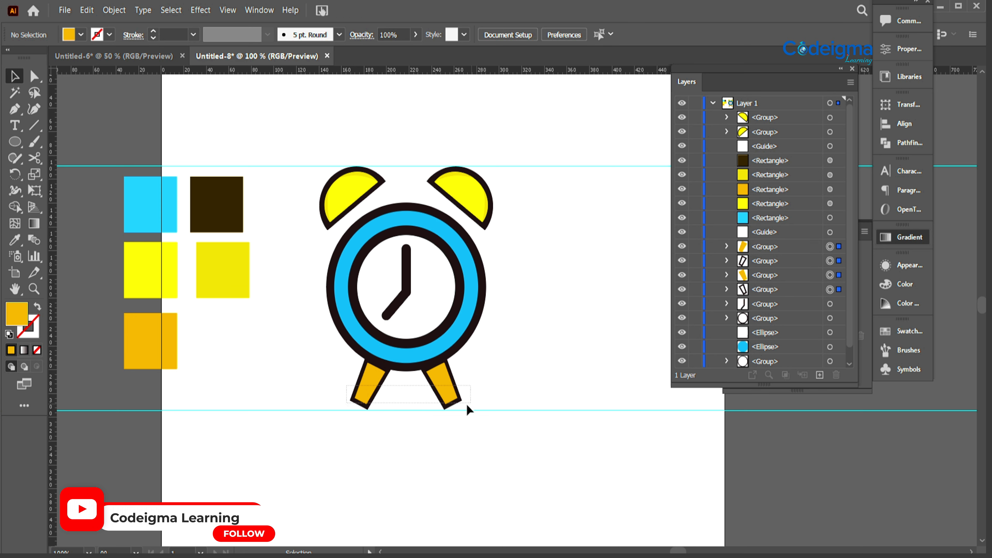
pyautogui.moveTo(469, 411); pyautogui.dragTo(468, 410)
pyautogui.moveTo(406, 407); pyautogui.dragTo(408, 409)
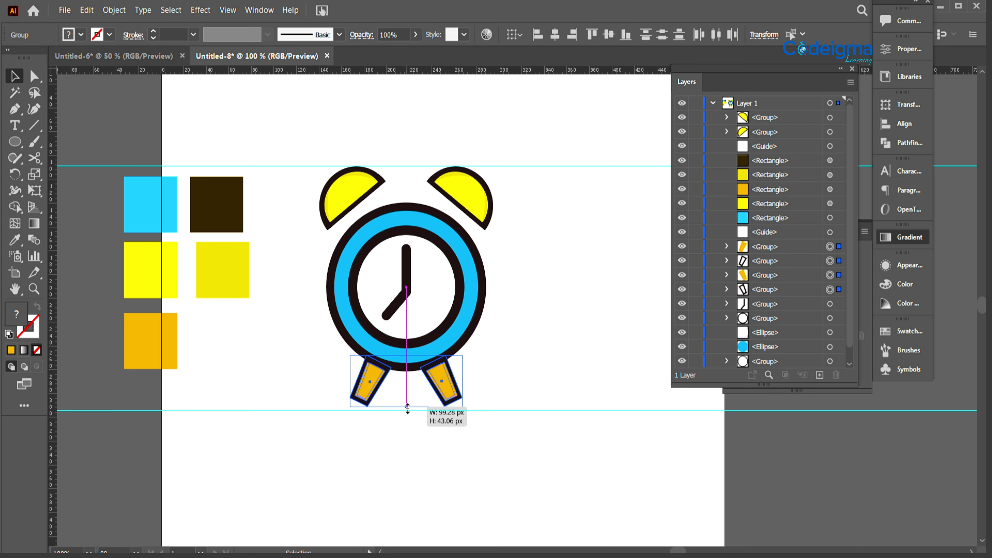
pyautogui.click(476, 460)
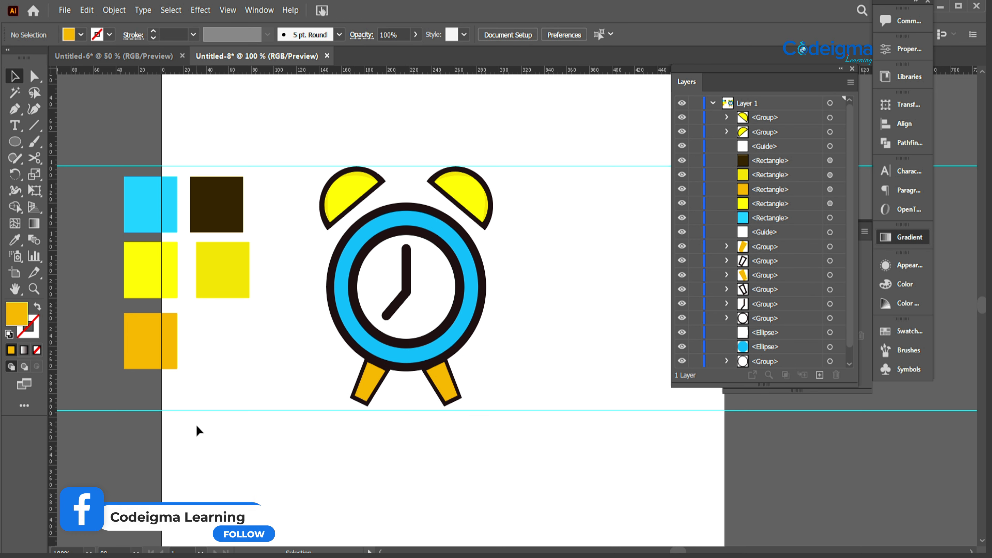
# Step: Group all parts of the coloured alarm clock into a single object
pyautogui.moveTo(312, 161); pyautogui.dragTo(500, 399)
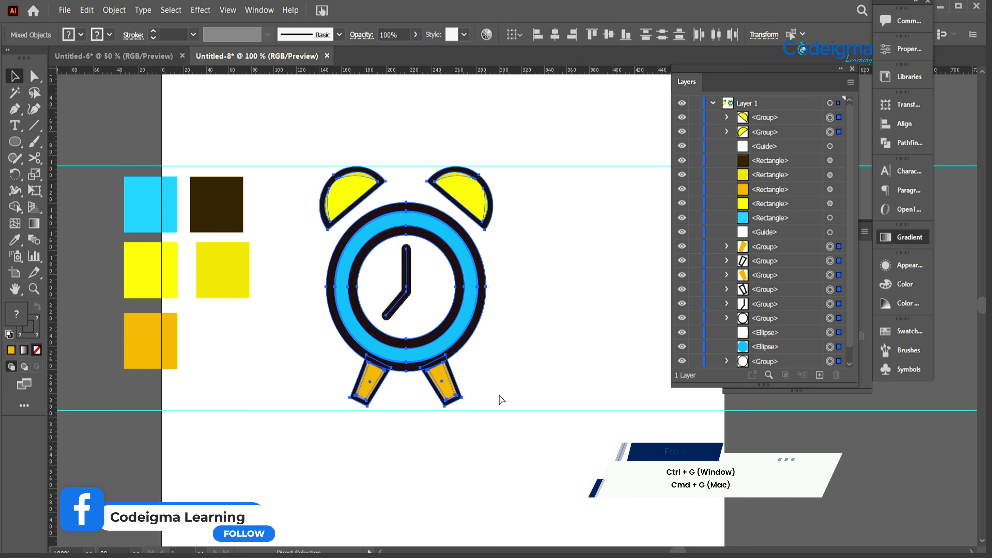
pyautogui.hotkey('ctrl', 'g')
pyautogui.moveTo(399, 324)
pyautogui.mouseDown()
pyautogui.moveTo(410, 307)
pyautogui.moveTo(399, 325)
pyautogui.mouseUp()
pyautogui.click(609, 332)
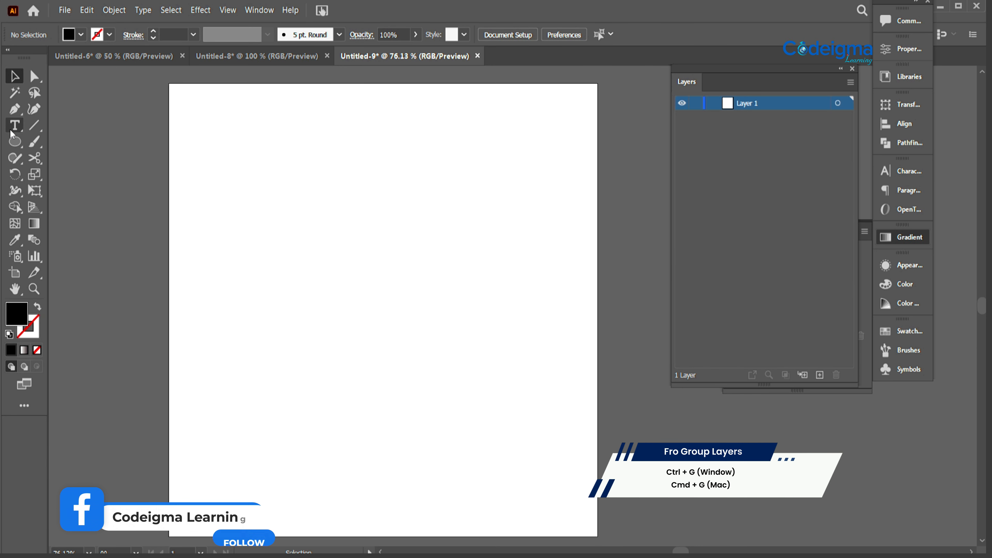
# Step: Add the text "Clock" to the blank page and enlarge it to about 156 pt across the upper part
pyautogui.click(13, 130)
pyautogui.click(303, 274)
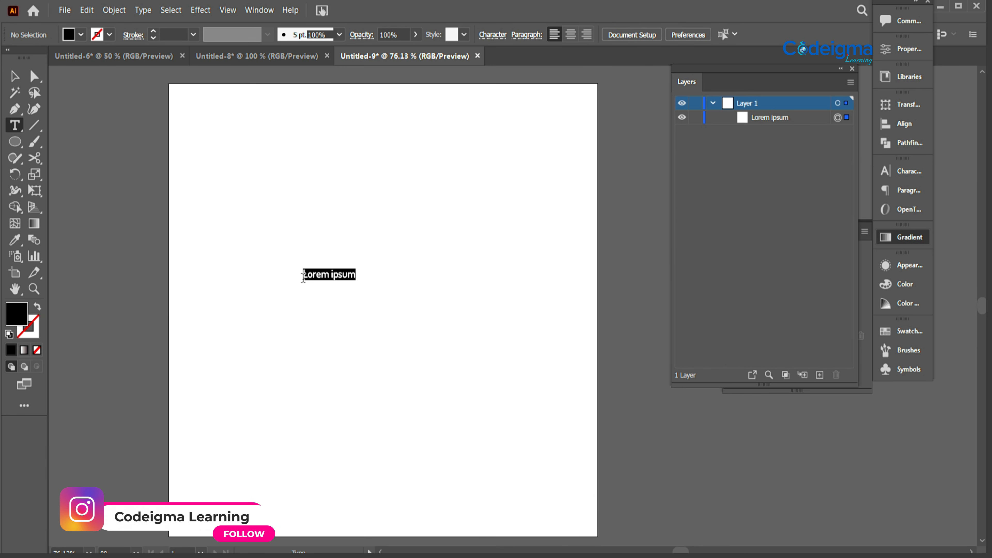
pyautogui.press('BackSpace')
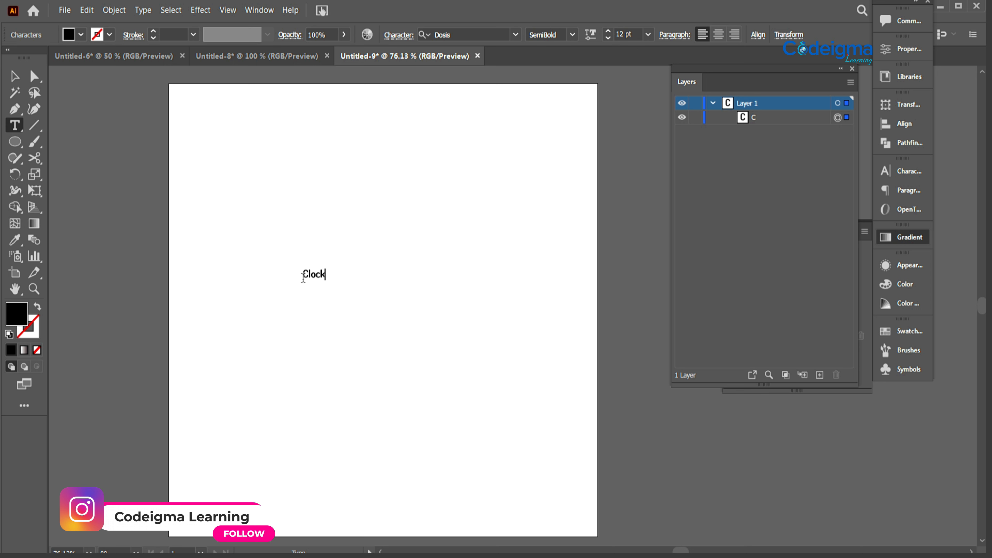
pyautogui.click(15, 76)
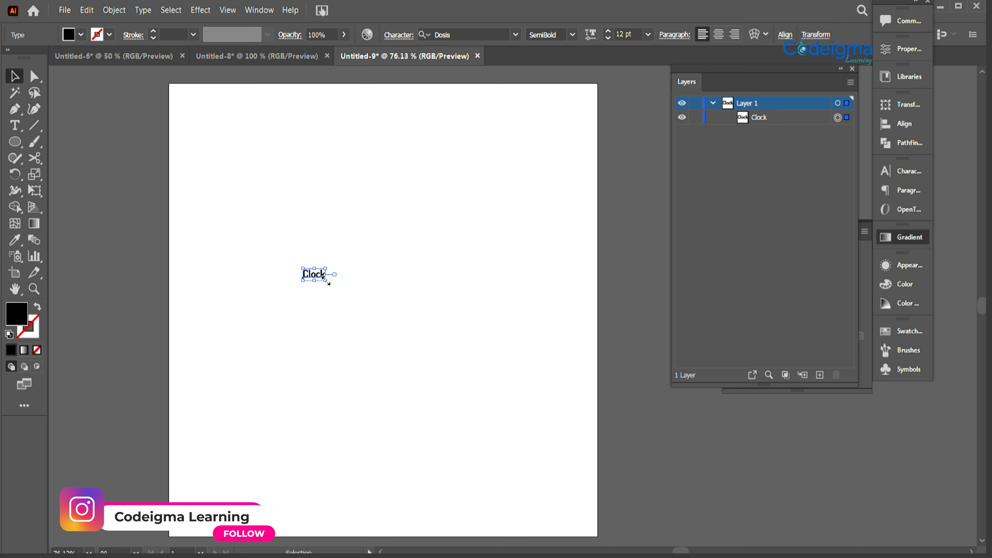
pyautogui.moveTo(326, 280); pyautogui.dragTo(592, 461)
pyautogui.moveTo(492, 387); pyautogui.dragTo(414, 260)
# Step: Duplicate the "Clock" text in place and hide the lower copy as a backup
pyautogui.press('a')
pyautogui.hotkey('ctrl', 'c')
pyautogui.hotkey('ctrl', 'f')
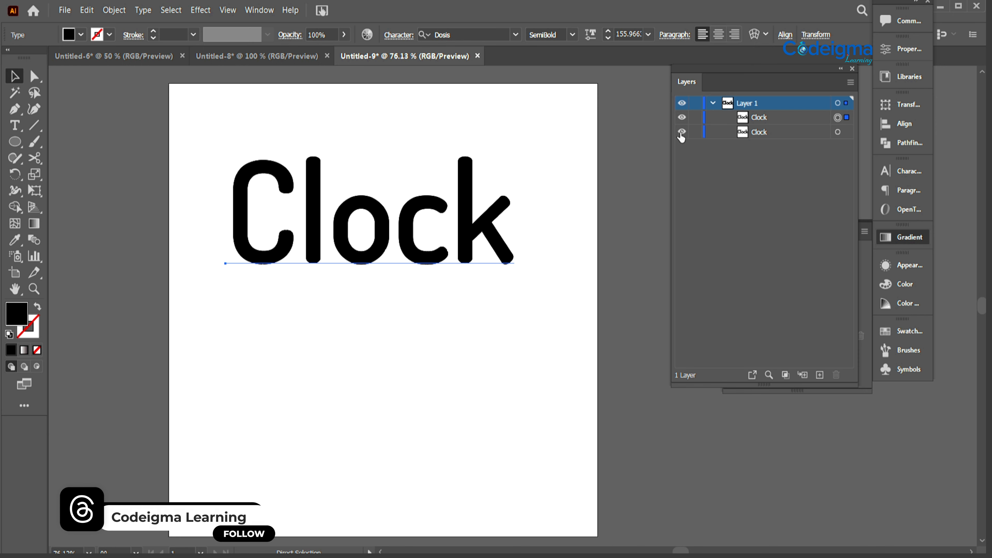
pyautogui.click(681, 131)
# Step: Convert the visible "Clock" text to outlines and ungroup it into separate letters
pyautogui.press('v')
pyautogui.click(391, 252)
pyautogui.rightClick(384, 254)
pyautogui.click(418, 345)
pyautogui.rightClick(384, 253)
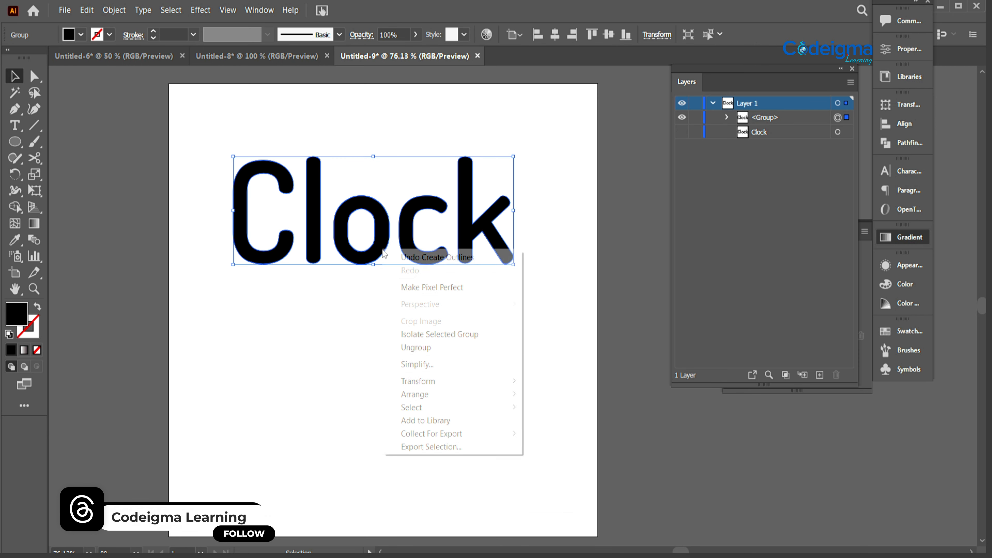
pyautogui.click(416, 347)
pyautogui.click(368, 335)
# Step: Bring the coloured clock group from Untitled-8 onto the page with the outlined word in Untitled-9
pyautogui.hotkey('ctrl', 'Tab')
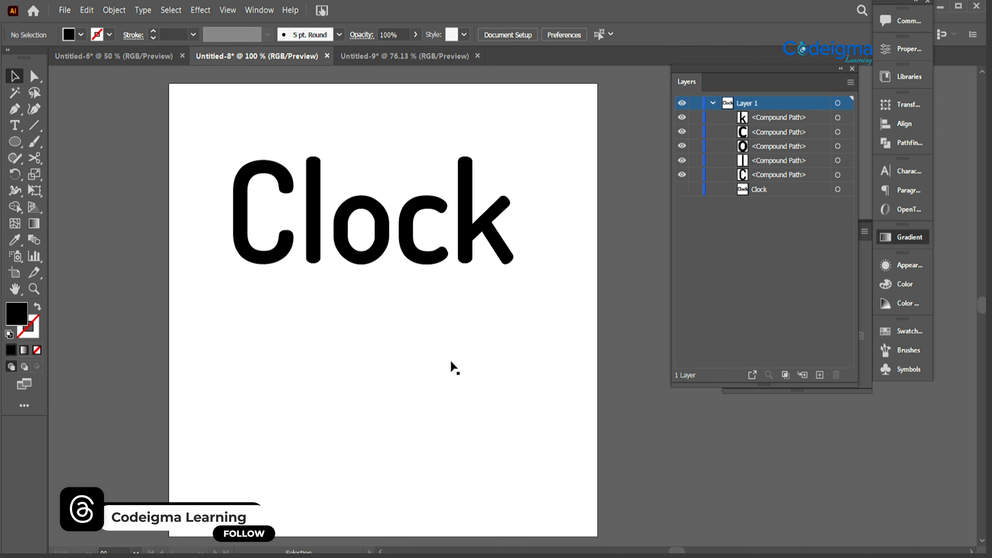
pyautogui.click(471, 336)
pyautogui.moveTo(467, 330)
pyautogui.mouseDown()
pyautogui.moveTo(407, 58)
pyautogui.moveTo(483, 311)
pyautogui.mouseUp()
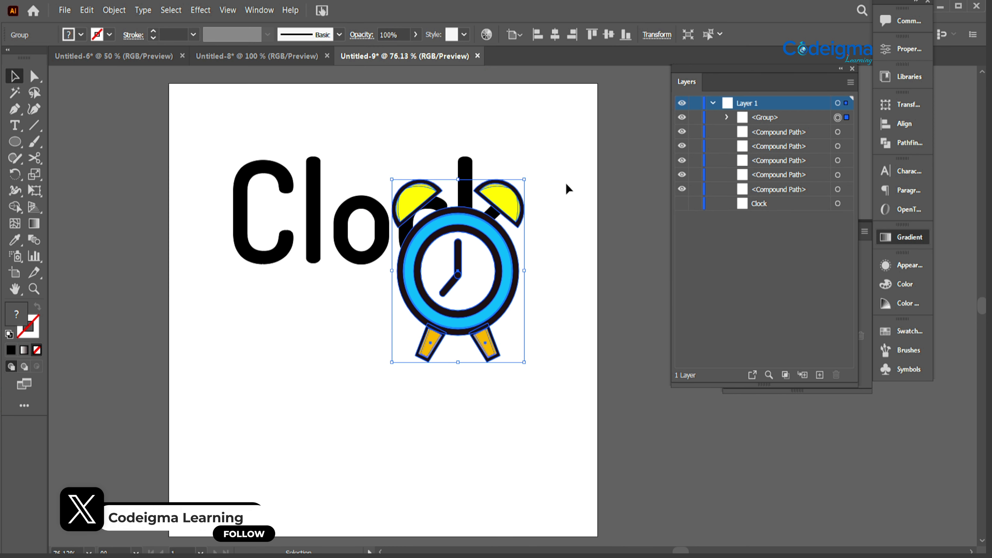
# Step: Shrink the clock icon proportionally and place it over the letter "o" so that it replaces the letter
pyautogui.moveTo(497, 224); pyautogui.dragTo(489, 240)
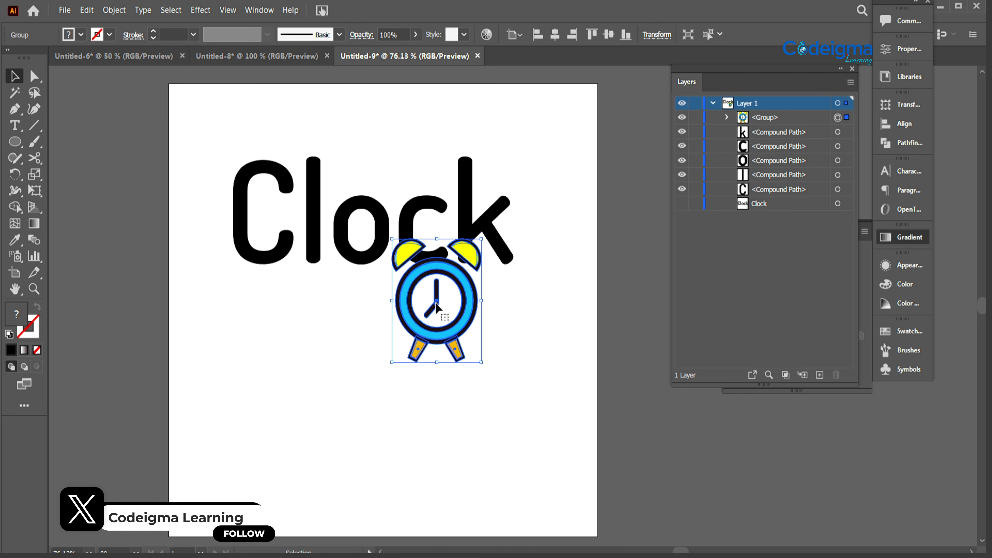
pyautogui.moveTo(437, 307); pyautogui.dragTo(358, 219)
pyautogui.moveTo(402, 151); pyautogui.dragTo(392, 183)
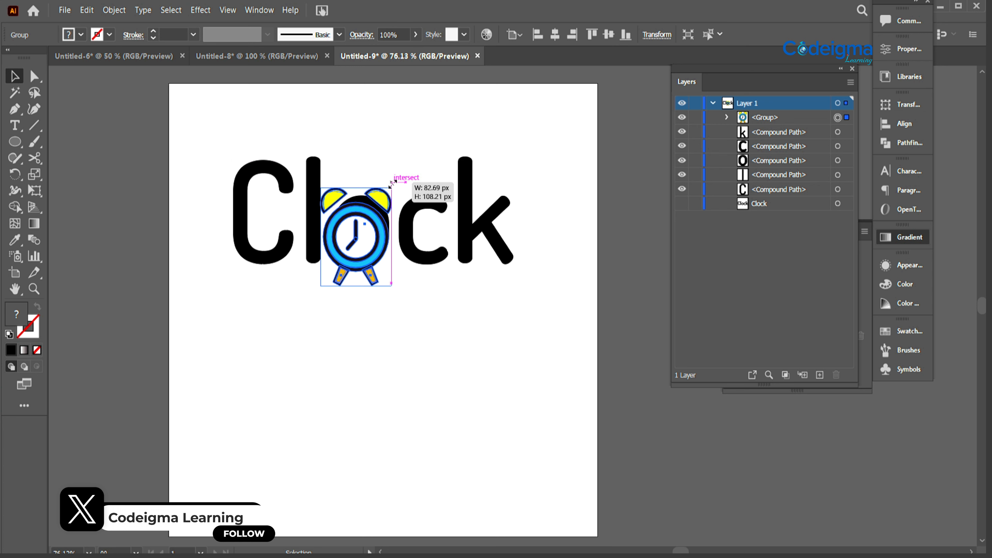
pyautogui.moveTo(371, 235); pyautogui.dragTo(377, 225)
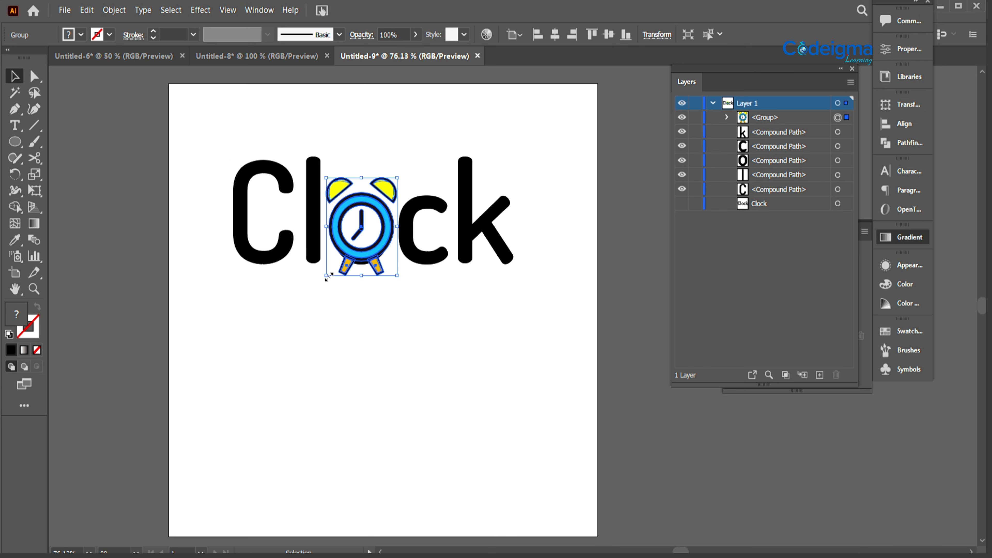
pyautogui.moveTo(329, 276); pyautogui.dragTo(321, 284)
pyautogui.moveTo(361, 231); pyautogui.dragTo(362, 231)
pyautogui.click(435, 315)
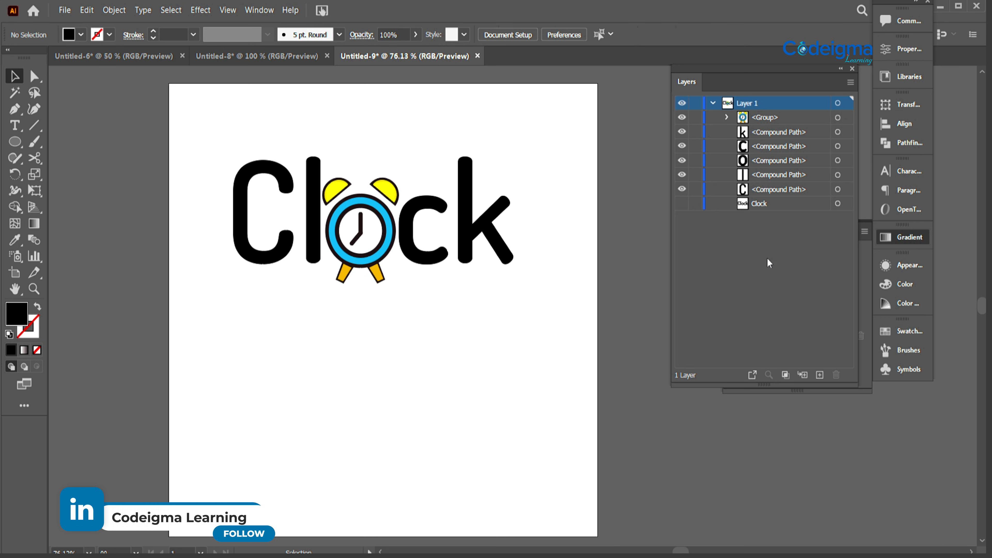
# Step: In Untitled-8, show the black outline clock in place of the coloured one, and transfer it to the Untitled-9 page
pyautogui.click(299, 58)
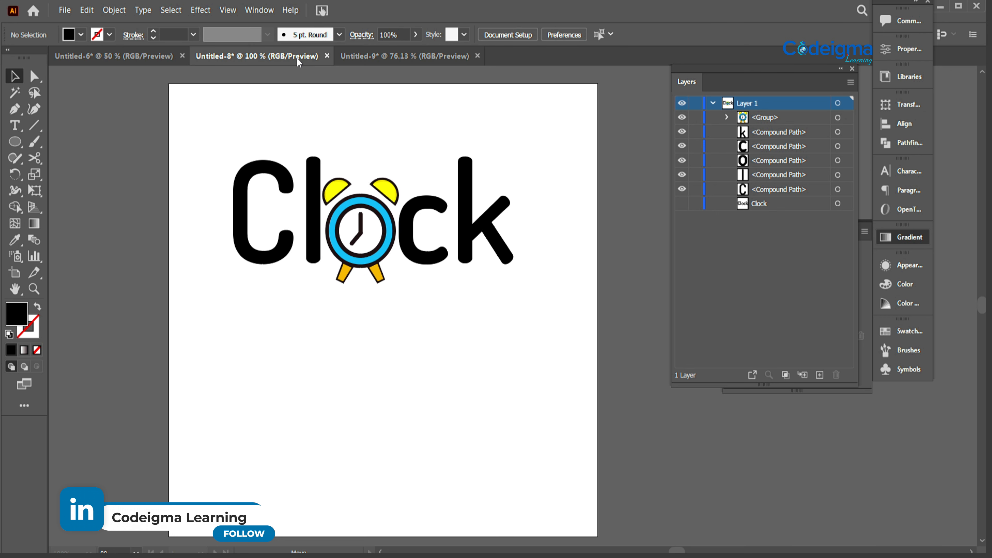
pyautogui.click(682, 118)
pyautogui.click(682, 203)
pyautogui.click(838, 204)
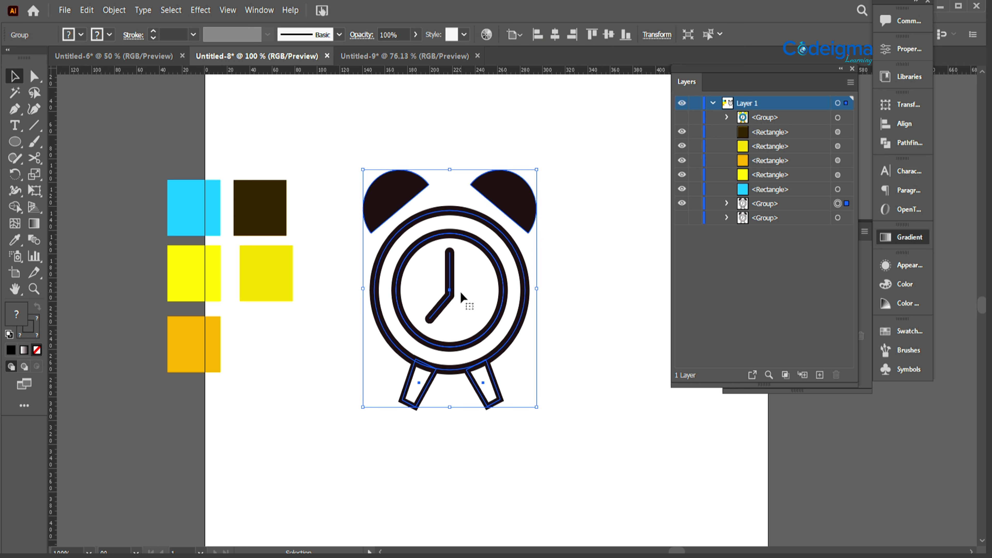
pyautogui.moveTo(449, 289); pyautogui.dragTo(401, 78)
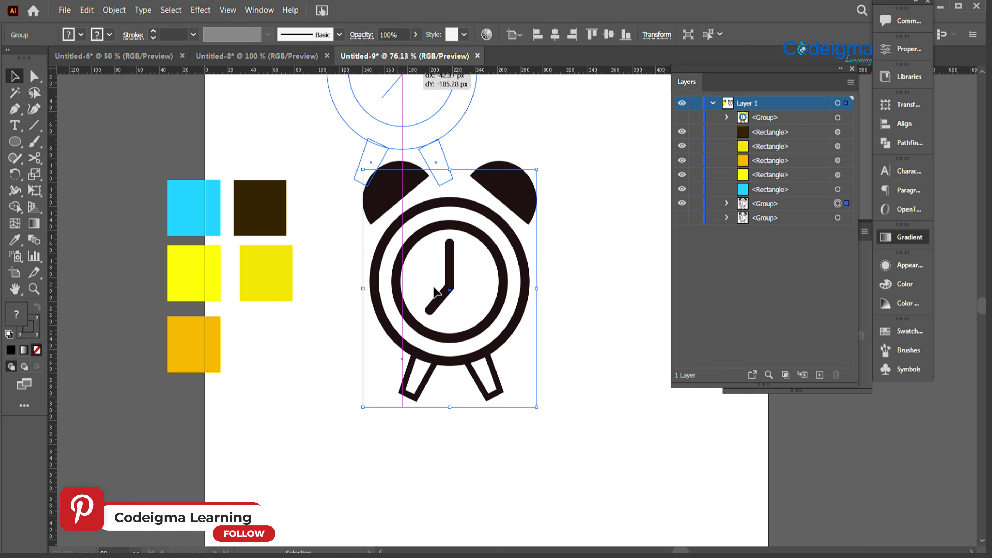
pyautogui.moveTo(436, 291); pyautogui.dragTo(435, 288)
# Step: Expand the black outline clock group on the Untitled-9 page into plain filled shapes
pyautogui.click(114, 11)
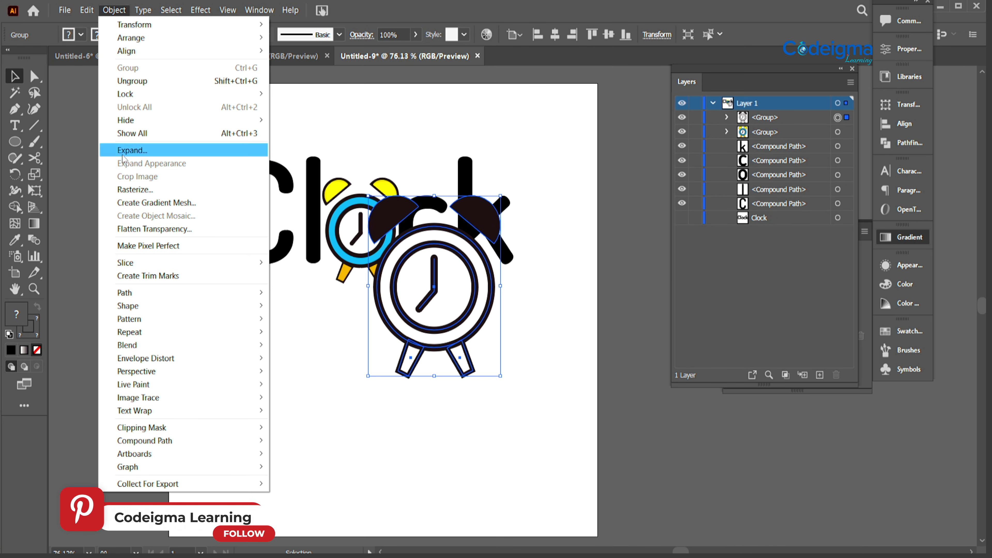
pyautogui.click(118, 150)
pyautogui.click(470, 363)
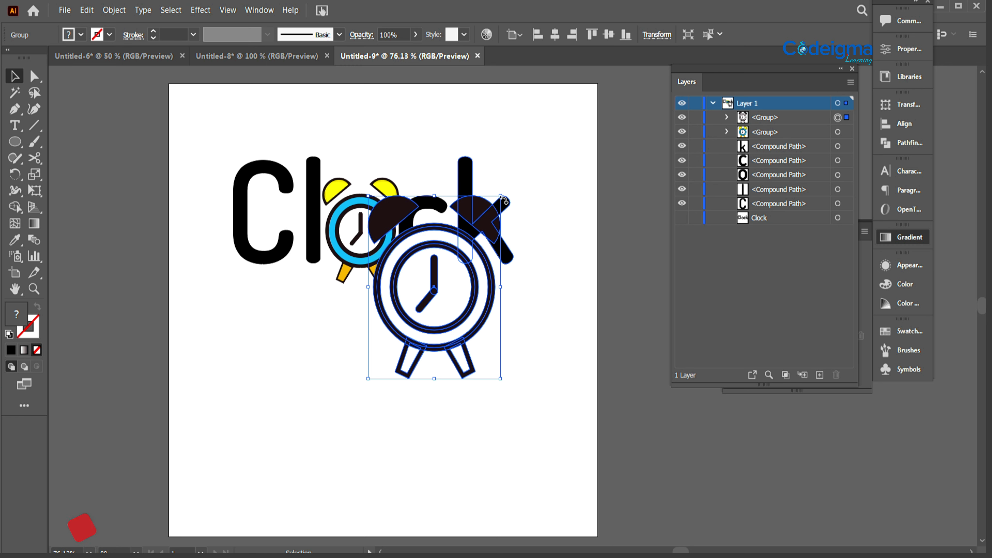
# Step: Shrink the black clock proportionally to the coloured clock's size and align it exactly over it in the word
pyautogui.moveTo(527, 197); pyautogui.dragTo(446, 254)
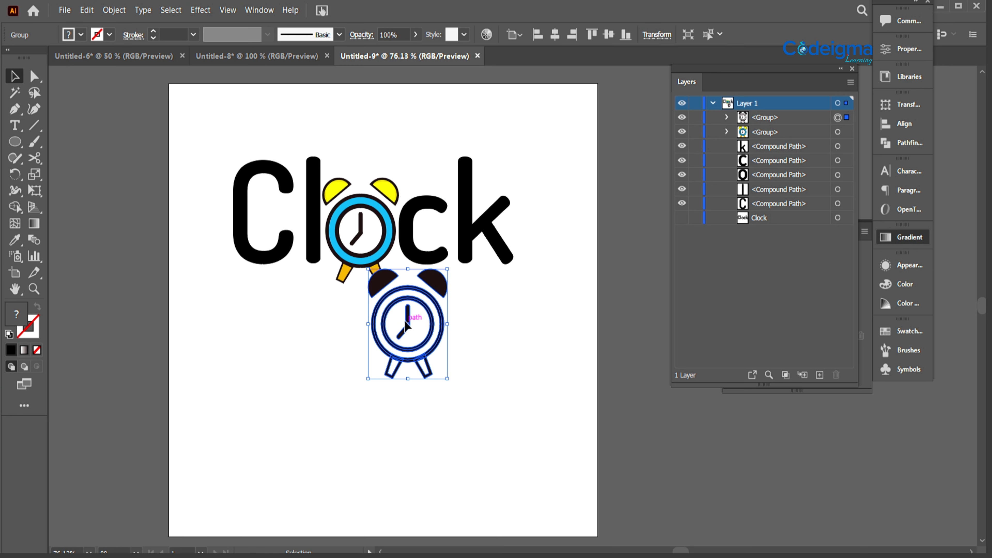
pyautogui.moveTo(406, 324); pyautogui.dragTo(360, 234)
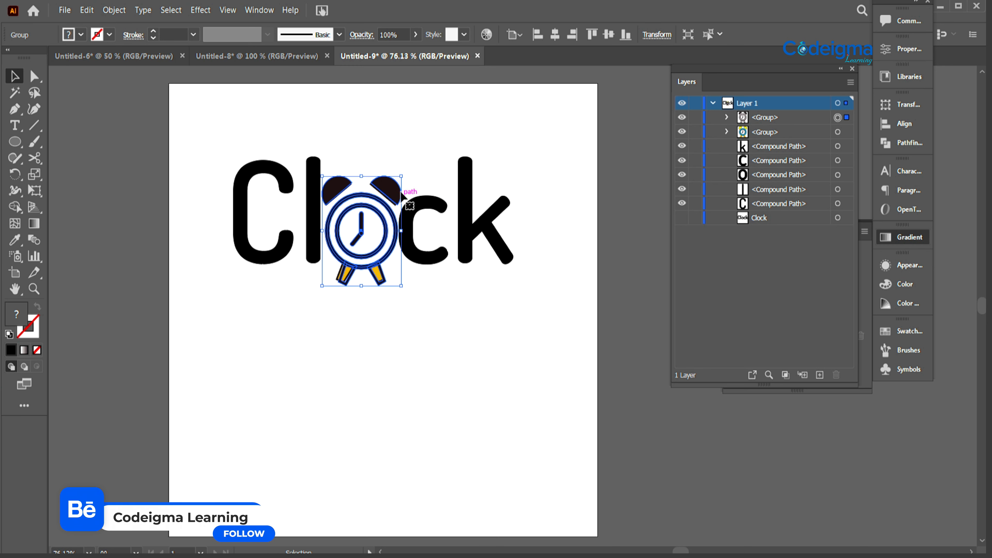
pyautogui.moveTo(401, 177); pyautogui.dragTo(400, 179)
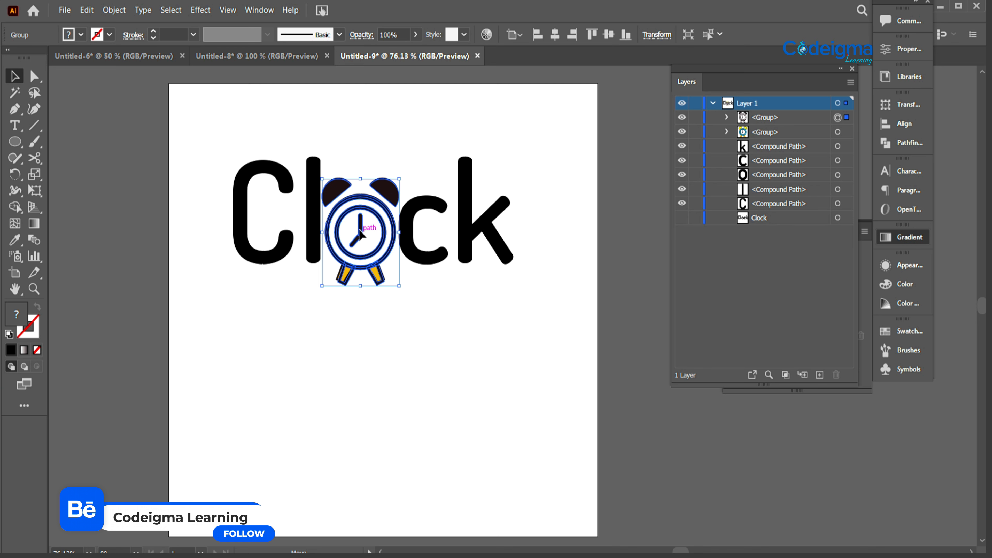
pyautogui.moveTo(361, 234); pyautogui.dragTo(360, 232)
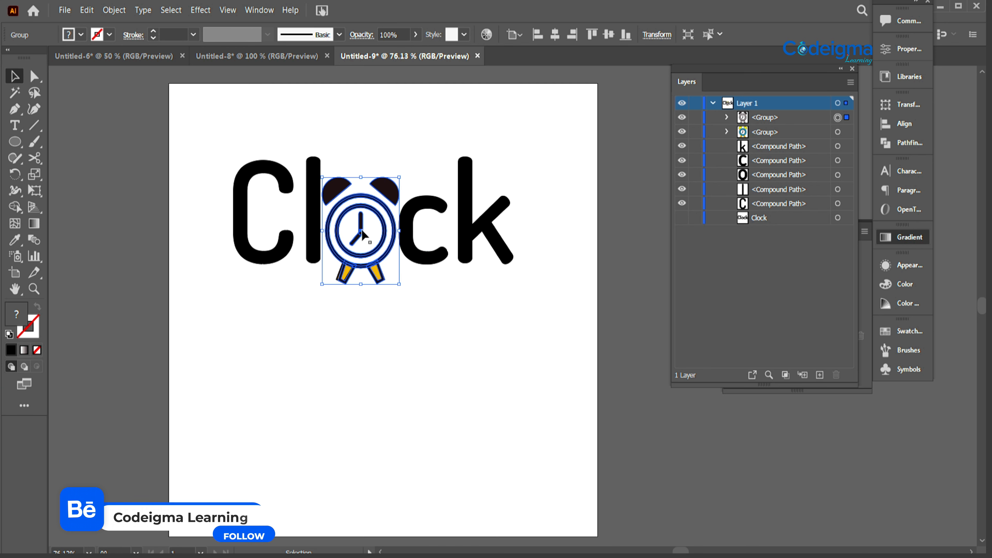
# Step: With the coloured clock hidden, group the black clock with all the letters and move the group up near the page's upper edge
pyautogui.click(682, 132)
pyautogui.hotkey('ctrl', 'a')
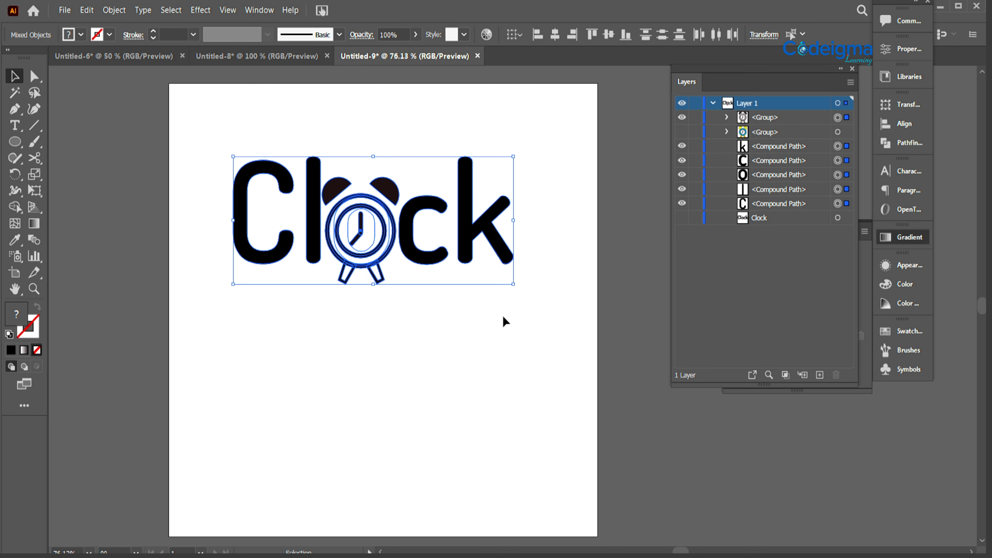
pyautogui.hotkey('ctrl', 'g')
pyautogui.moveTo(421, 261); pyautogui.dragTo(420, 223)
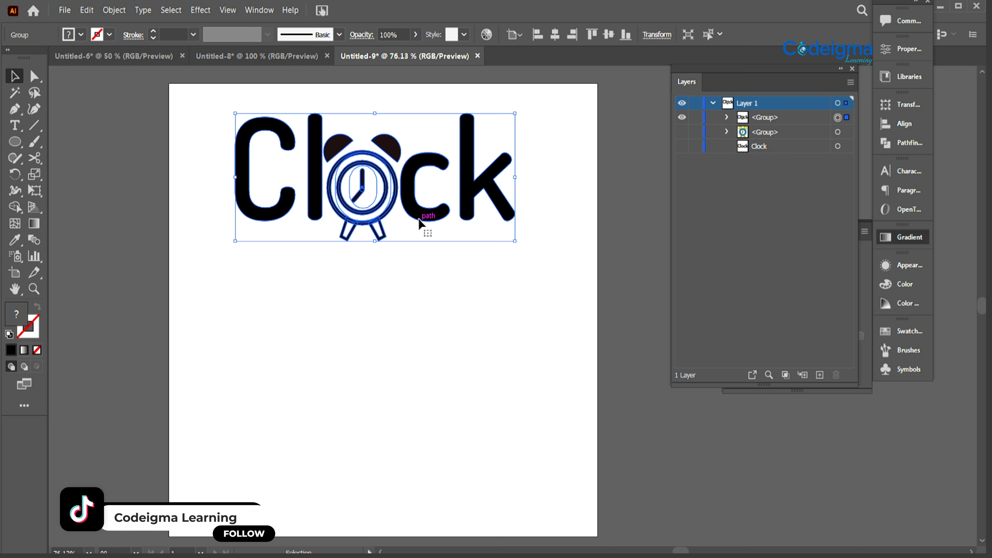
pyautogui.click(459, 281)
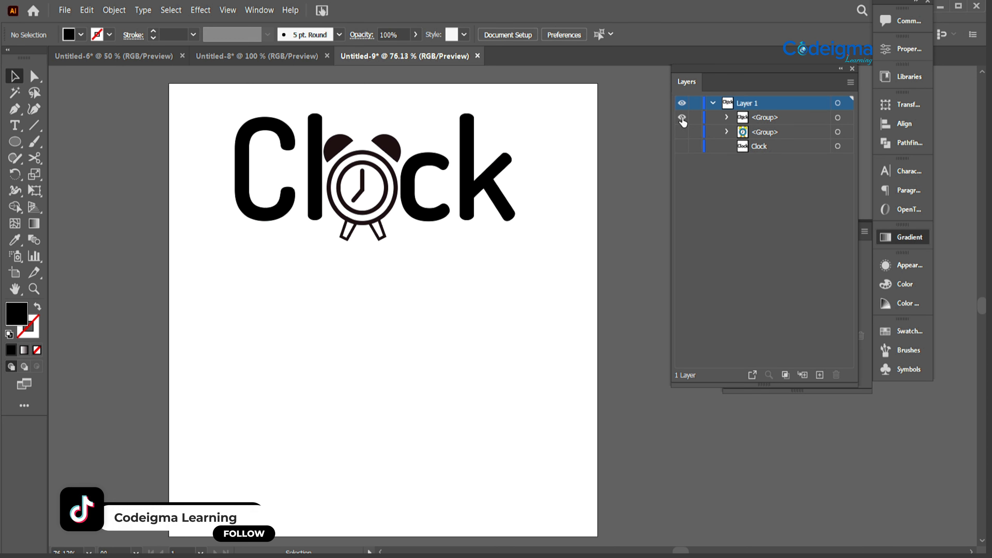
pyautogui.click(727, 118)
pyautogui.click(681, 132)
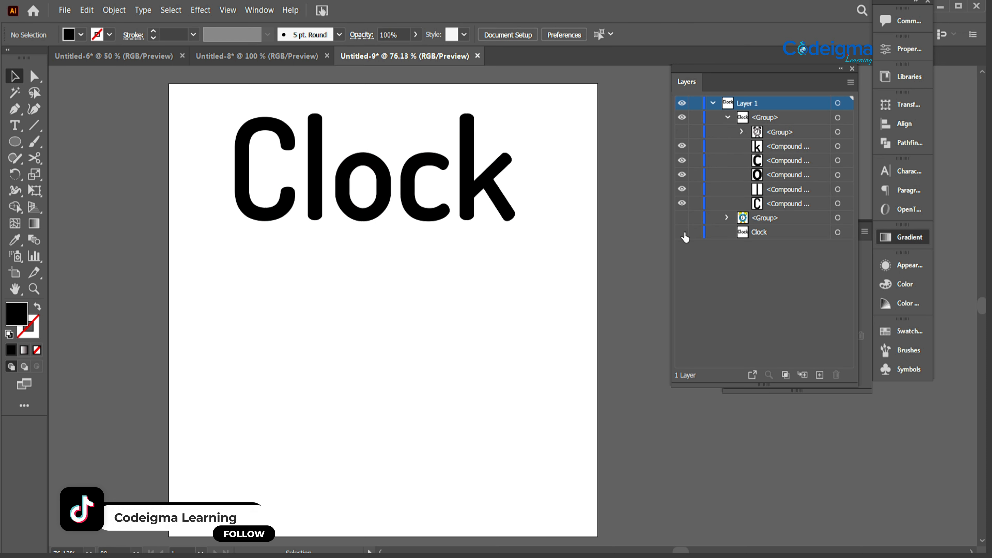
pyautogui.click(682, 217)
pyautogui.click(682, 218)
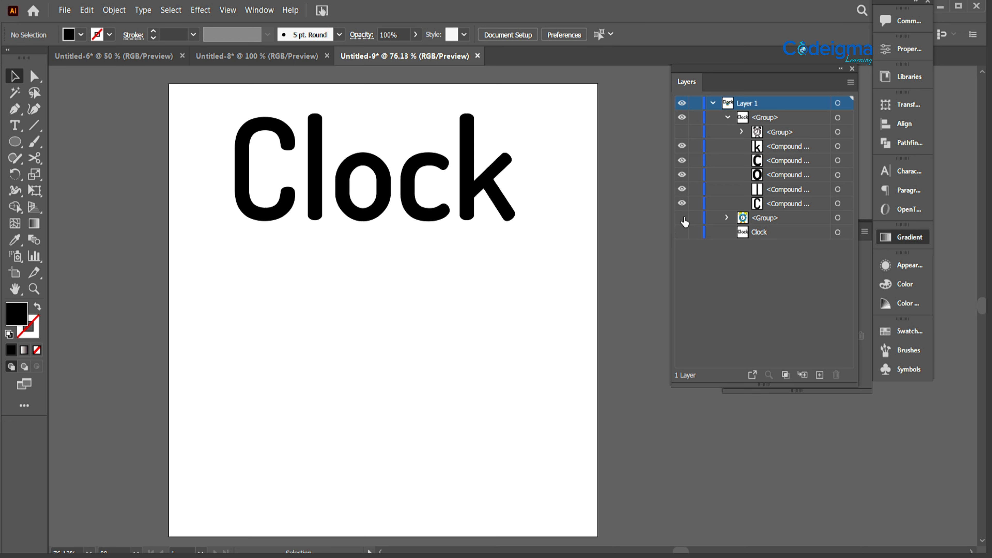
pyautogui.click(682, 132)
pyautogui.click(727, 117)
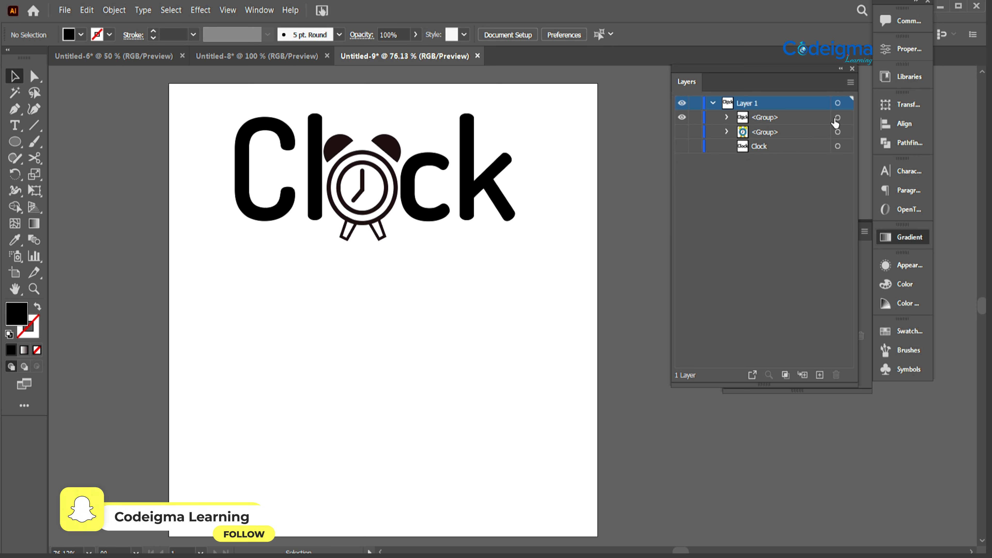
# Step: Duplicate the grouped word with the black clock and place the copy directly below the original
pyautogui.click(487, 176)
pyautogui.moveTo(383, 221); pyautogui.dragTo(376, 365)
pyautogui.click(552, 320)
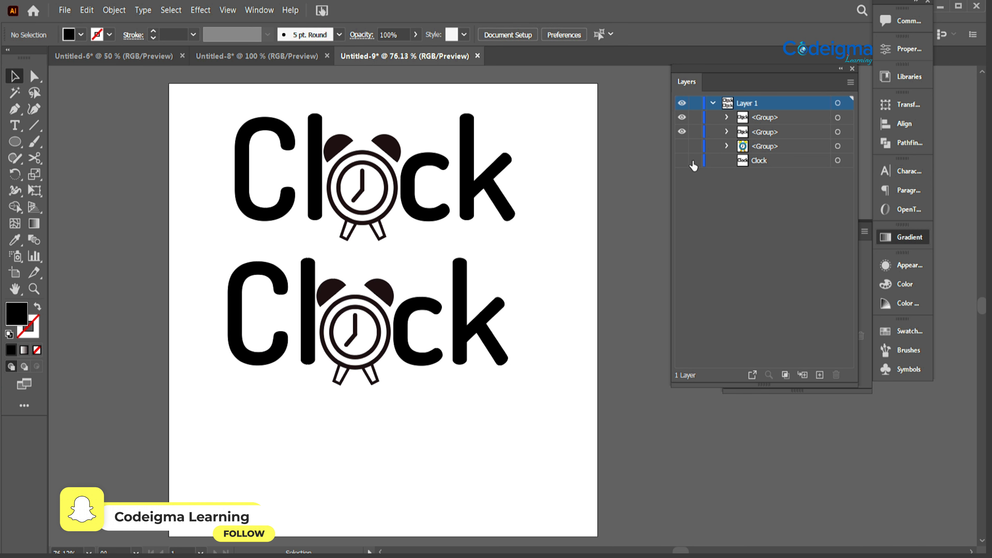
# Step: Show the coloured clock group again and move it onto the black clock in the lower word
pyautogui.click(726, 145)
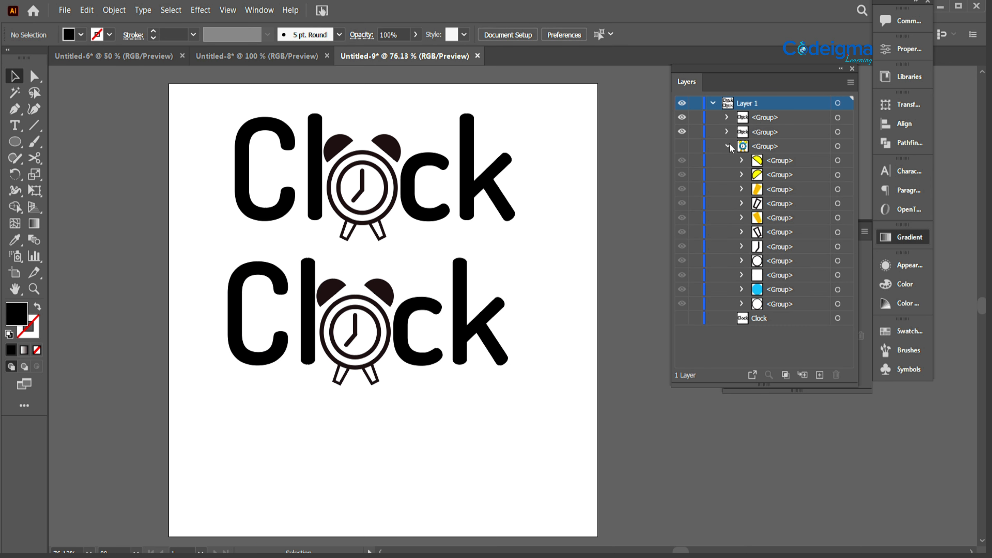
pyautogui.click(728, 146)
pyautogui.click(681, 146)
pyautogui.click(726, 132)
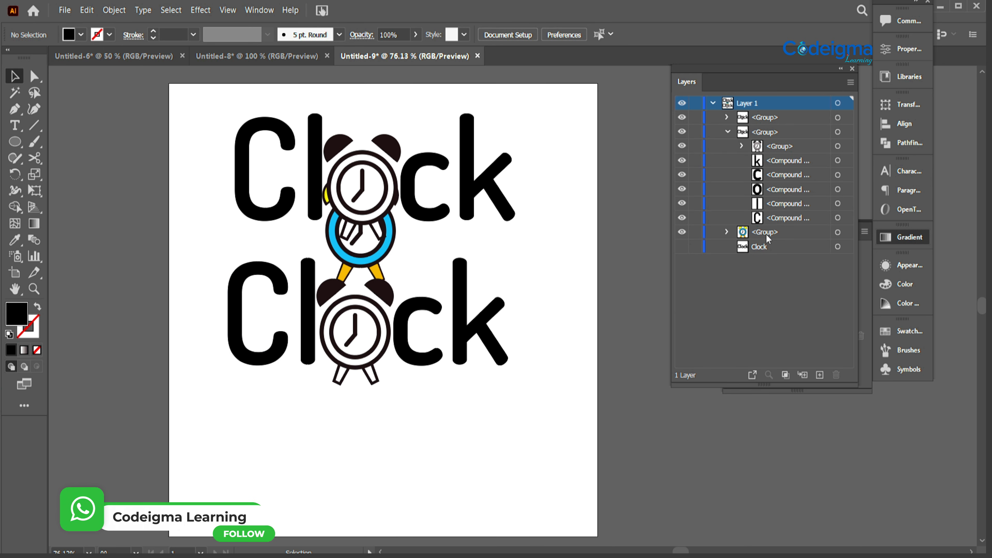
pyautogui.moveTo(369, 256); pyautogui.dragTo(363, 354)
pyautogui.click(681, 146)
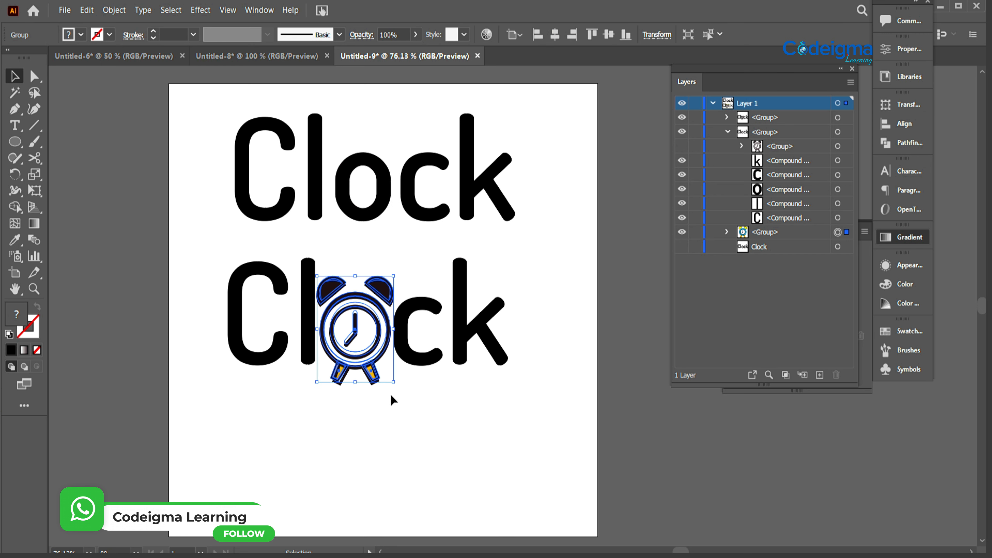
pyautogui.hotkey('ctrl', 'z')
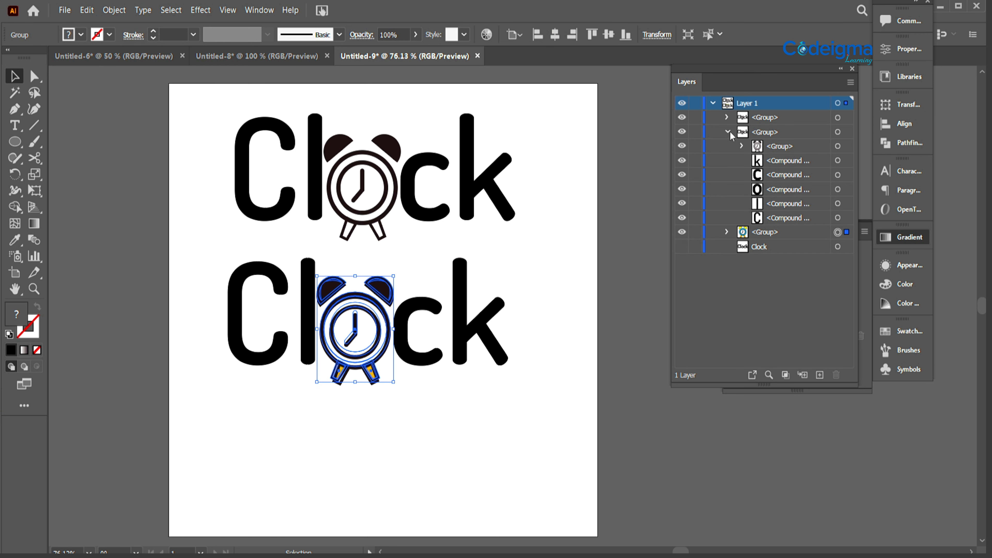
pyautogui.click(729, 132)
# Step: Hide the black clock inside the lower word's group so that the coloured clock takes its place
pyautogui.click(726, 117)
pyautogui.click(682, 132)
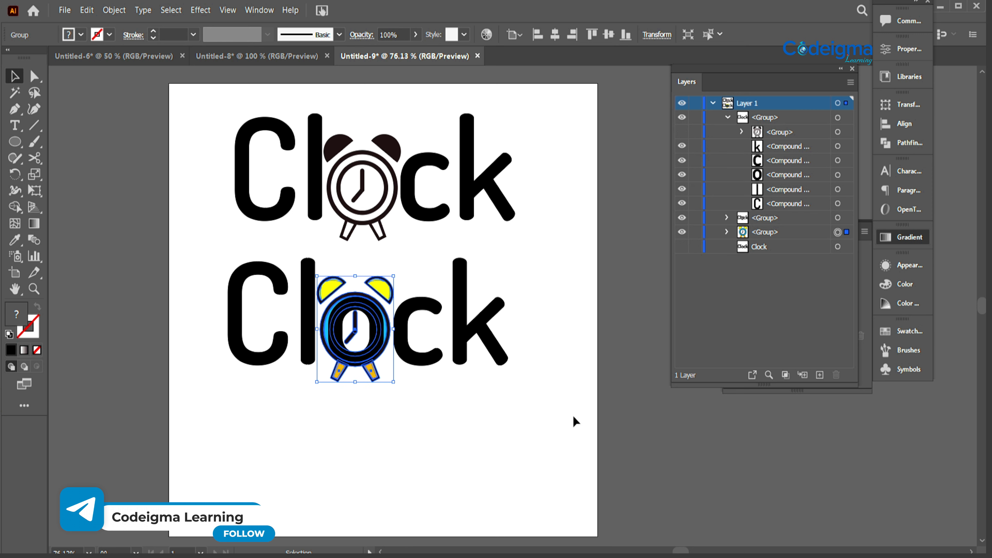
pyautogui.click(536, 431)
# Step: Nest the coloured clock in the lower word's group beneath the black clock, and hide that group's letter "o"
pyautogui.moveTo(756, 230); pyautogui.dragTo(757, 139)
pyautogui.click(682, 189)
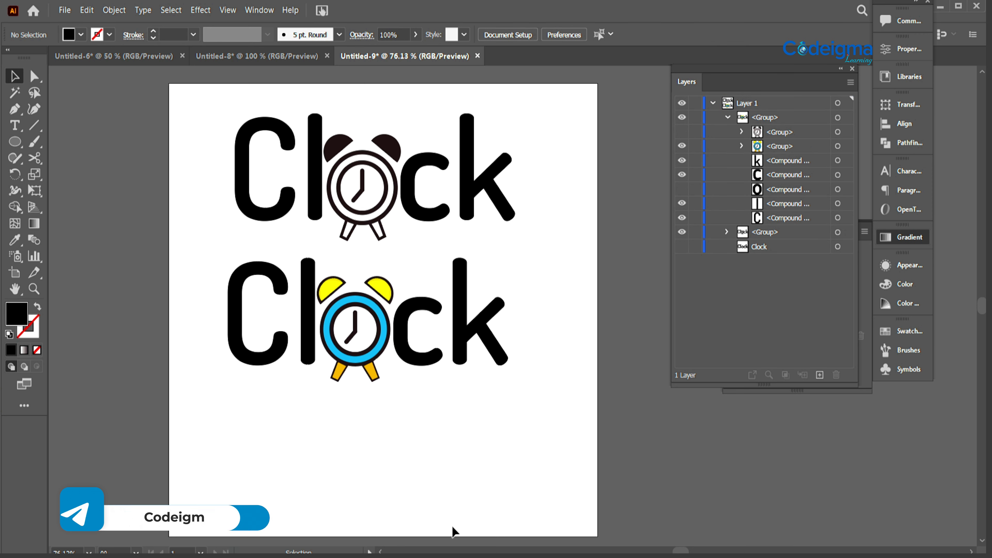
pyautogui.click(728, 118)
# Step: Select all paths of the lower word, including its coloured clock, with the Direct Selection tool
pyautogui.moveTo(385, 438); pyautogui.dragTo(402, 449)
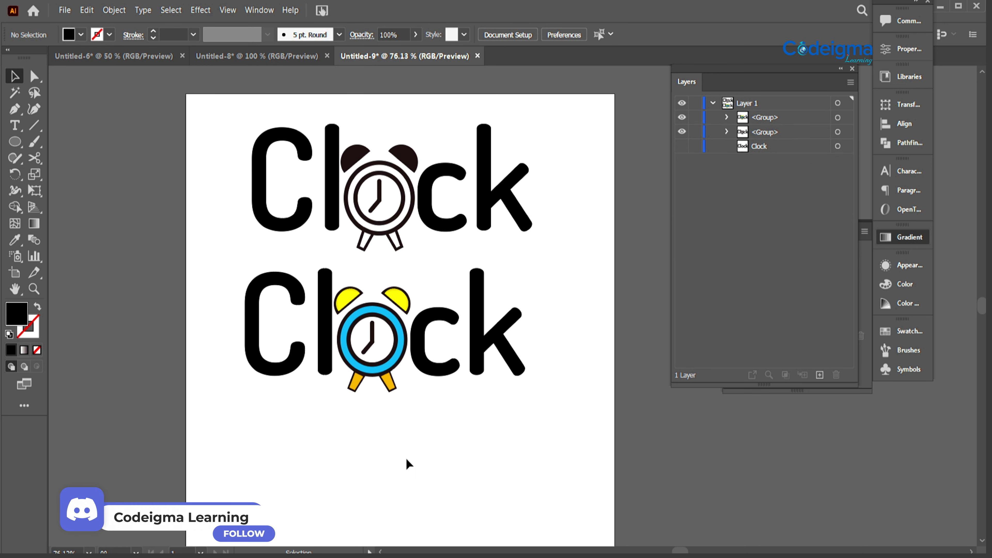
pyautogui.moveTo(244, 303); pyautogui.dragTo(512, 401)
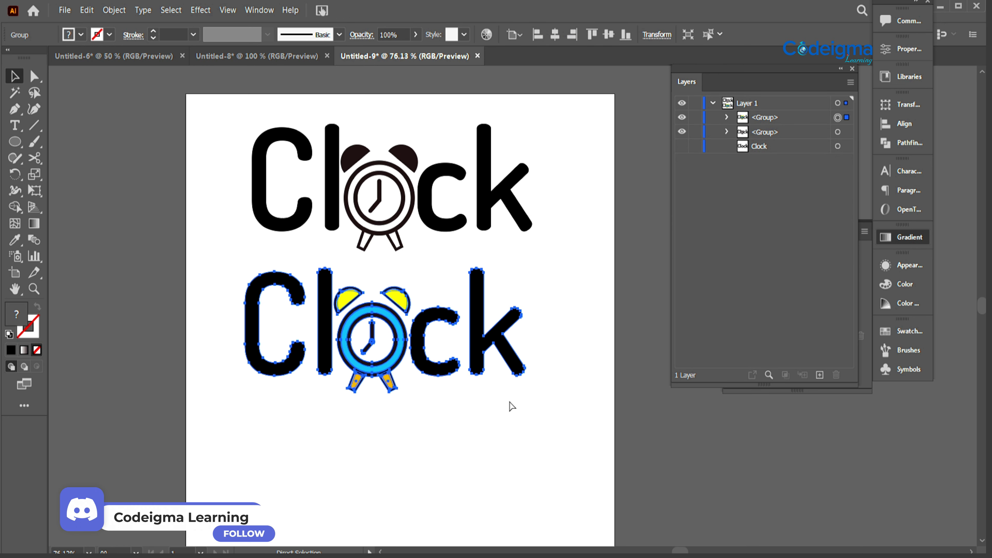